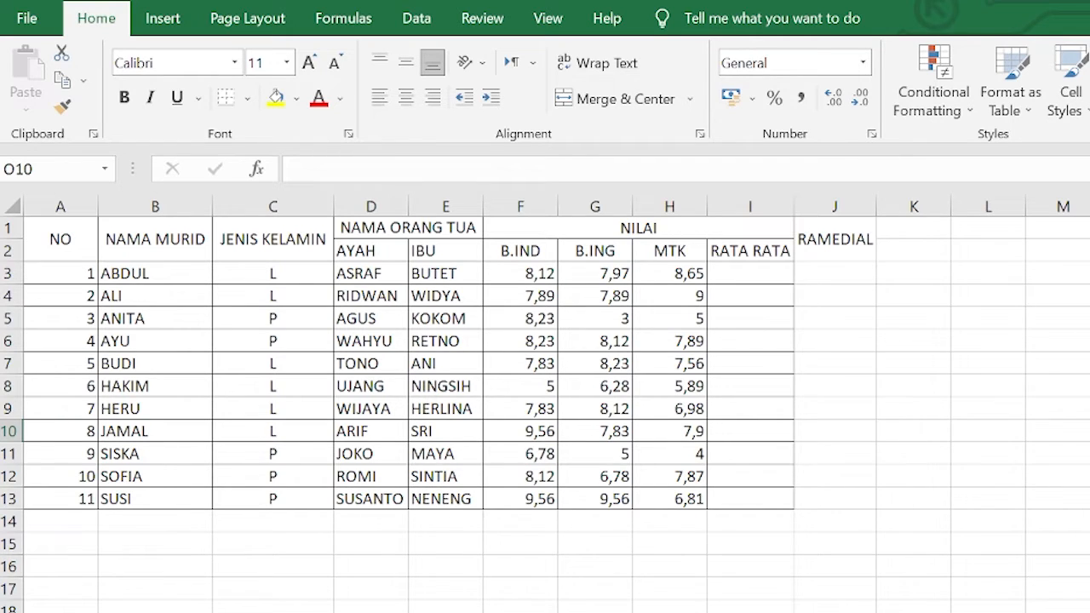
Enter a SUM formula in F14 totalling the B.IND scores F3:F13
left_click(508, 524)
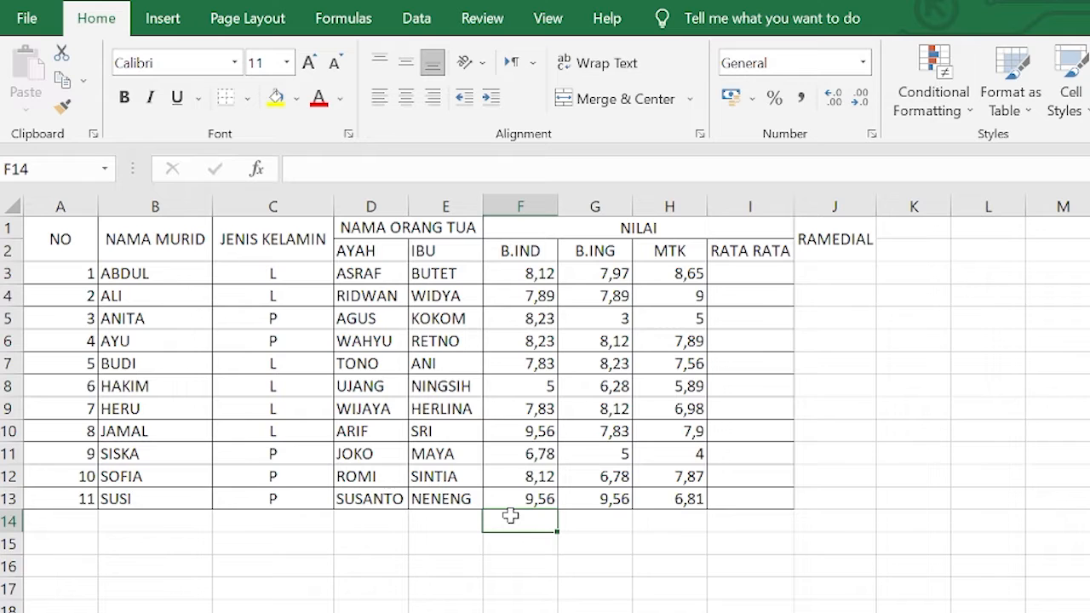
type("=")
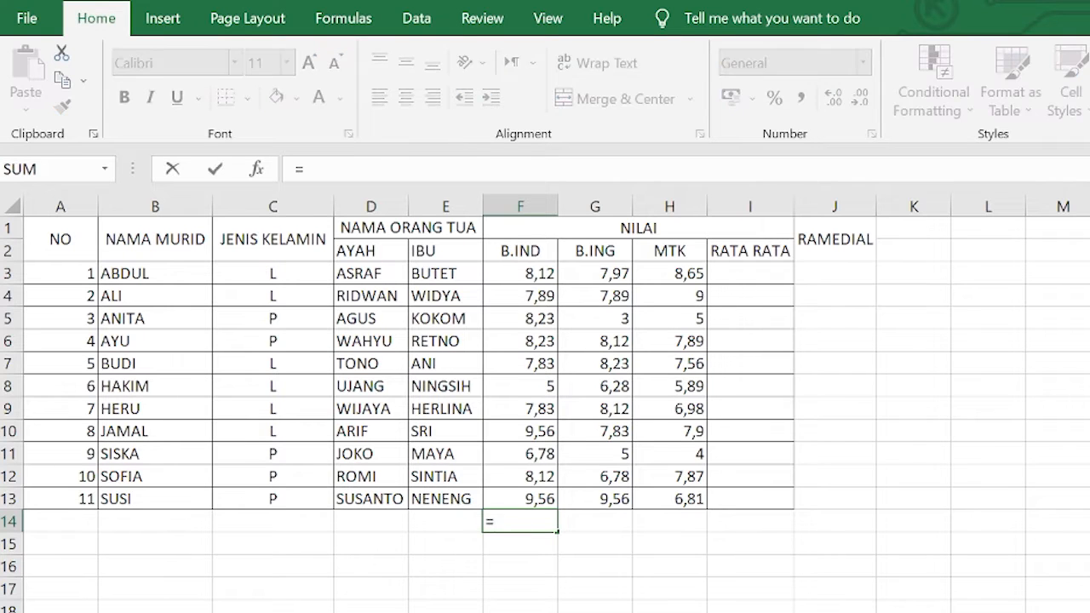
type("SUM(")
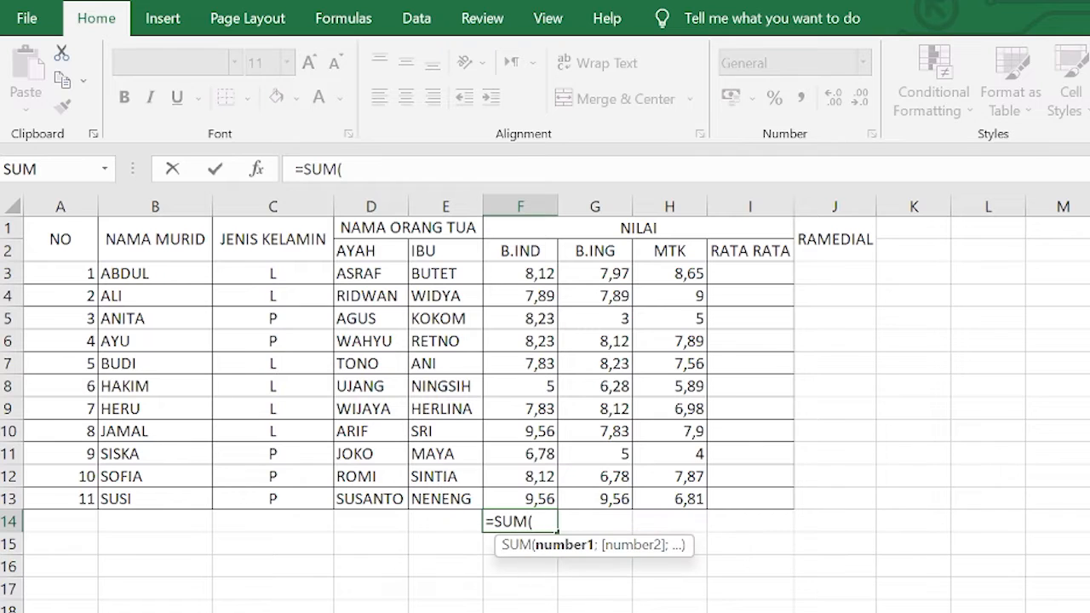
left_click(528, 274)
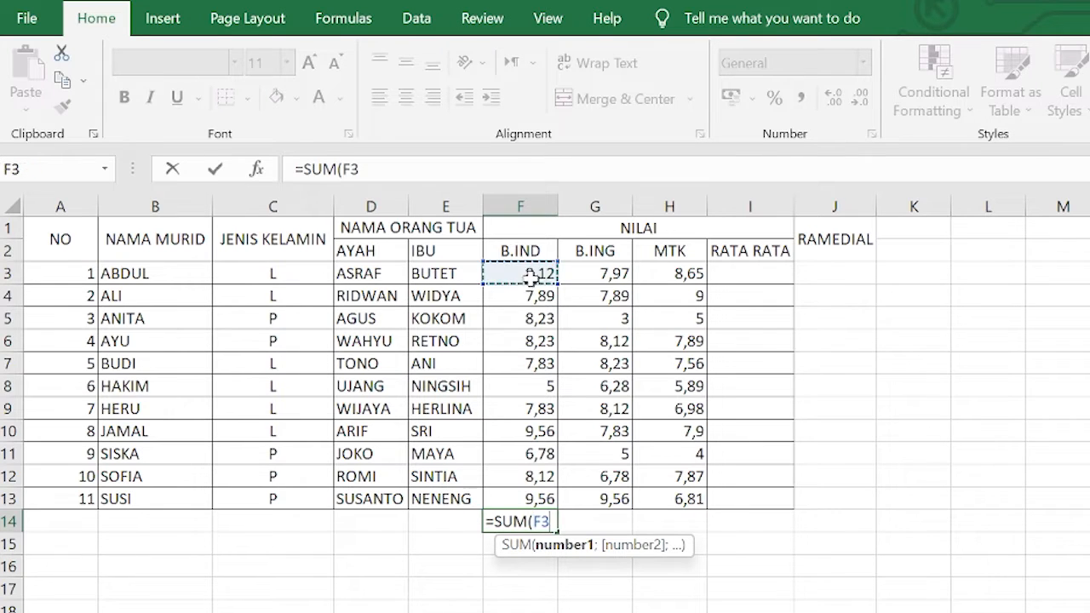
left_click_drag(529, 274, 510, 499)
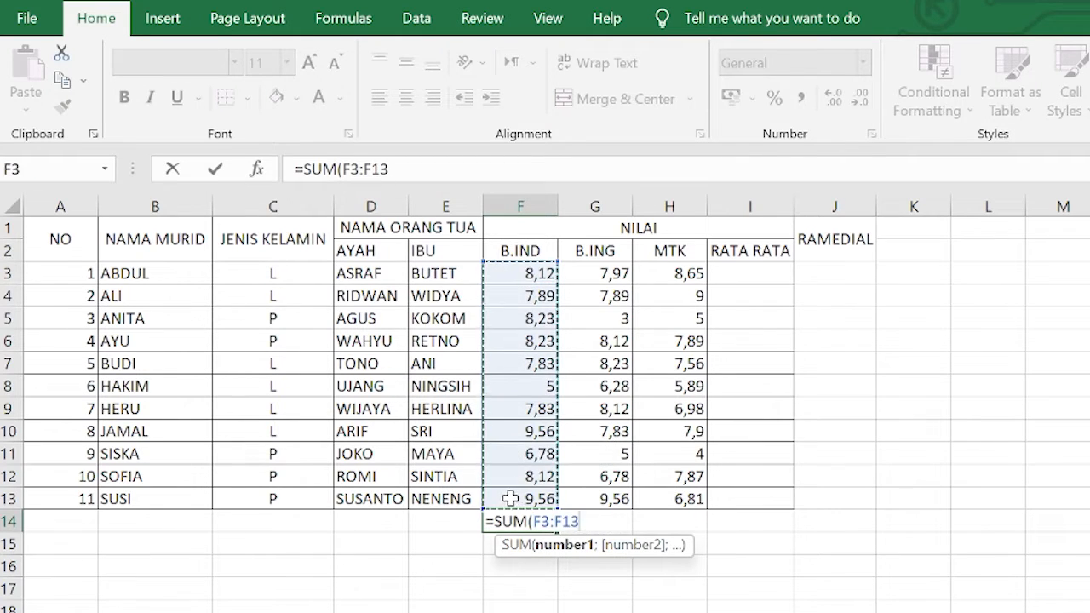
key("Return")
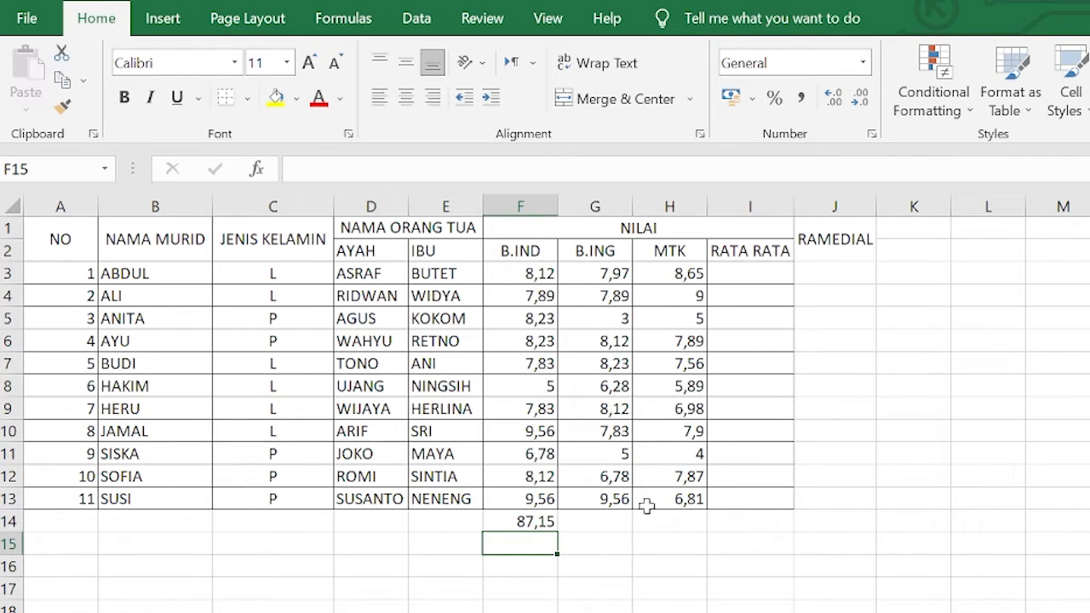
Copy the F14 total formula across to G14 and H14
left_click(523, 521)
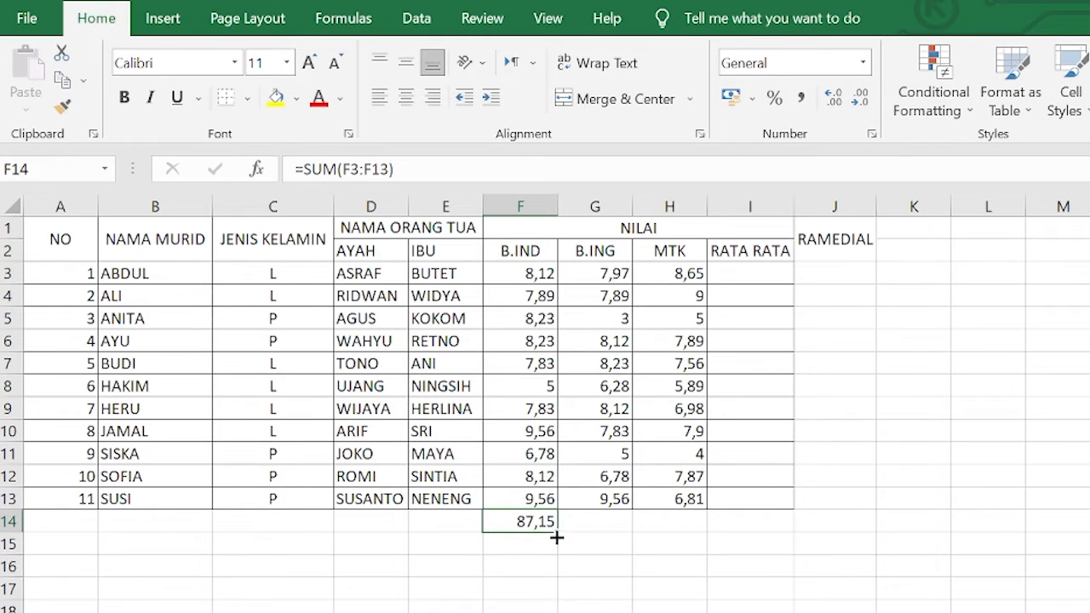
left_click_drag(563, 529, 681, 537)
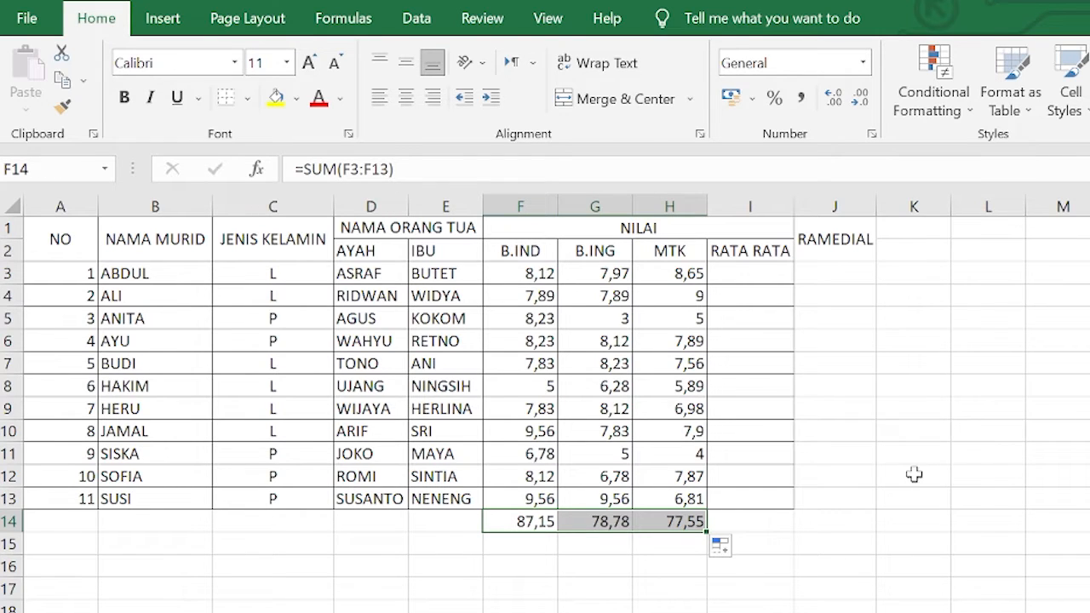
left_click(910, 473)
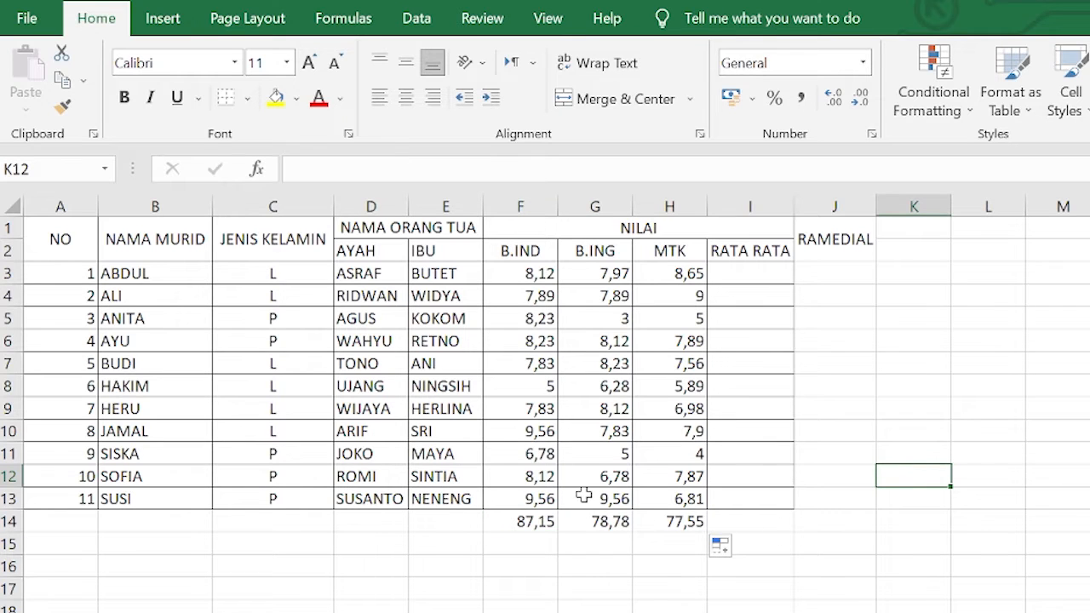
Clear the scores in cells F6, F9, G8, G5 and G7
left_click(538, 337)
key("Delete")
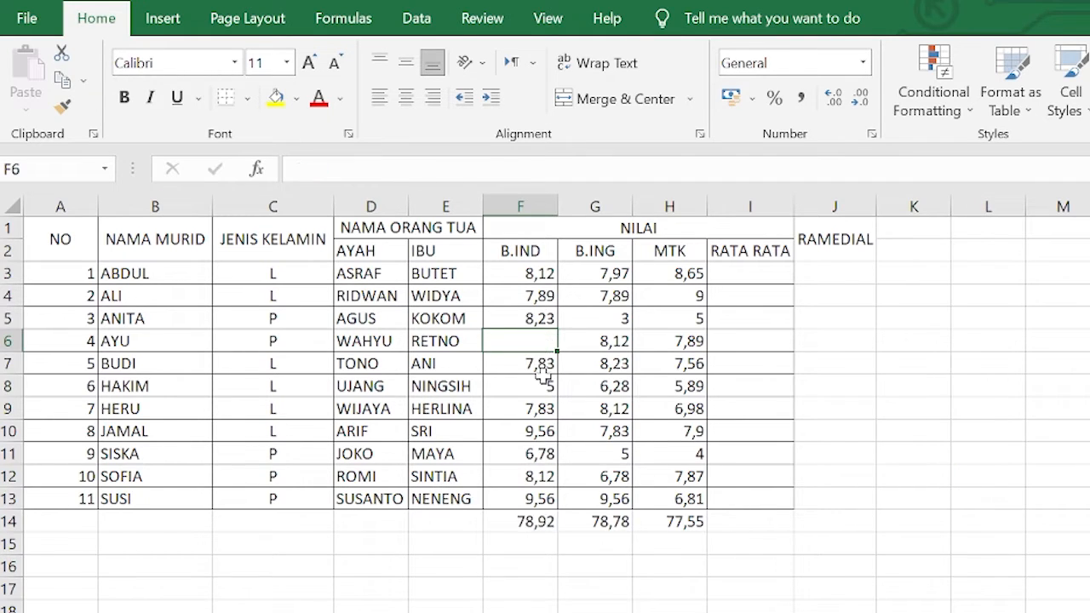
left_click(543, 409)
key("Delete")
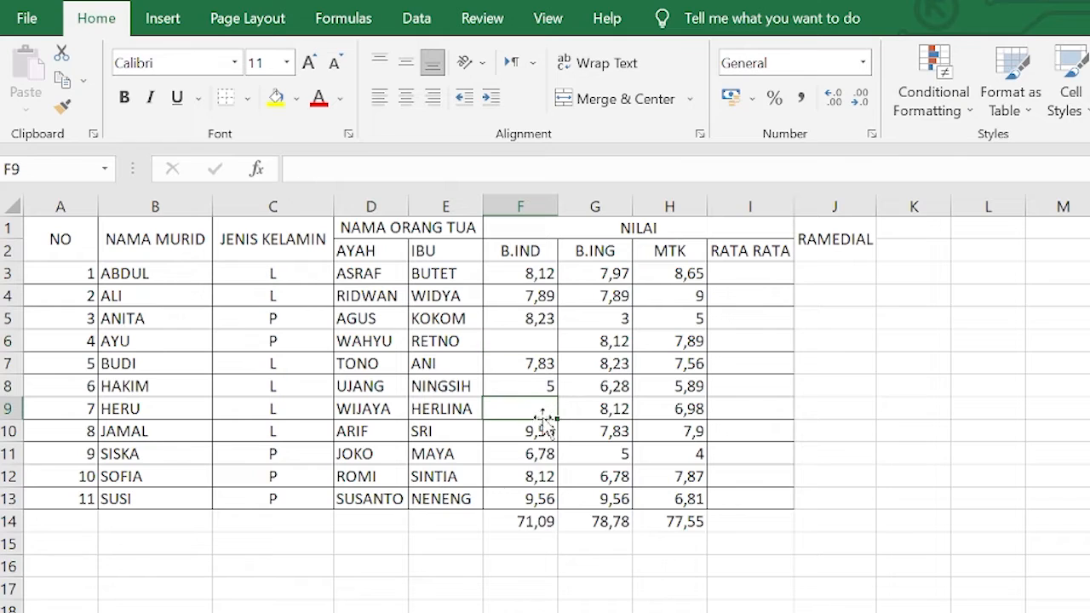
left_click(611, 385)
key("Delete")
left_click(598, 320)
key("Delete")
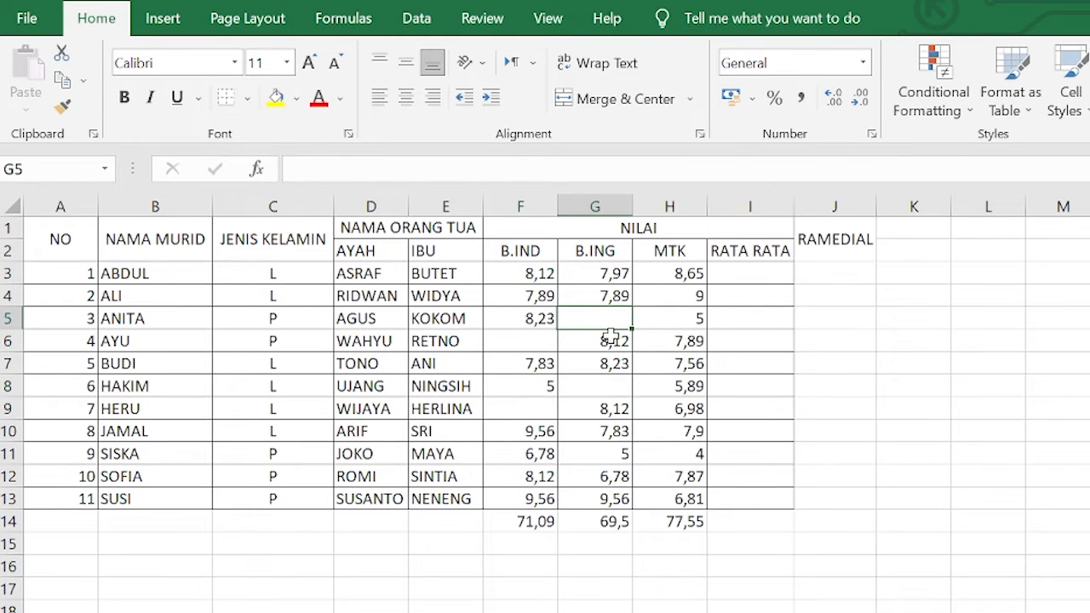
left_click(601, 360)
key("Delete")
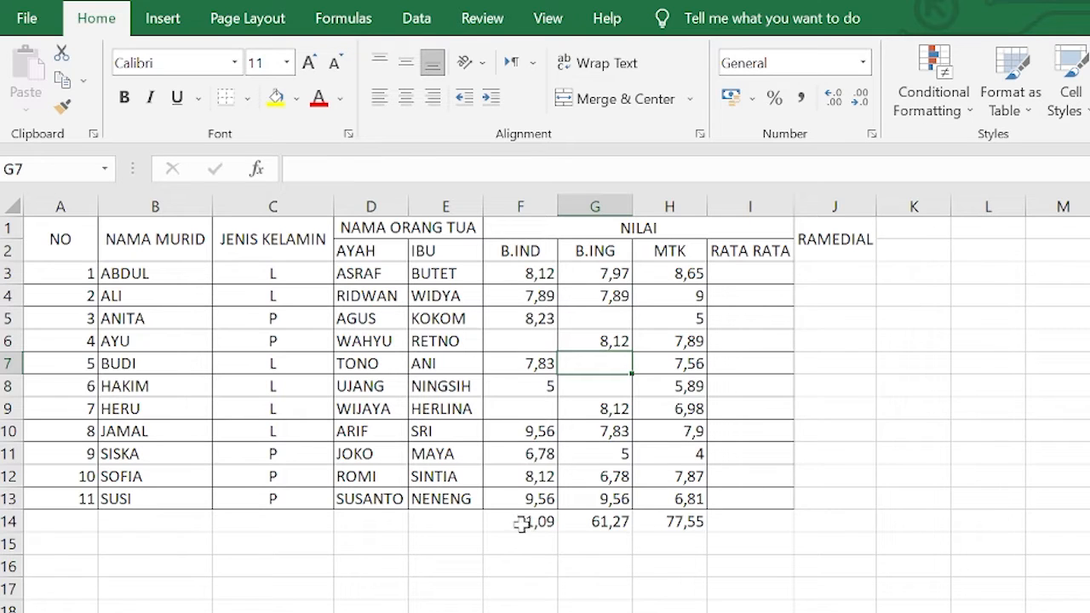
Delete the total formulas in F14 through H14
left_click_drag(520, 522, 707, 498)
key("Delete")
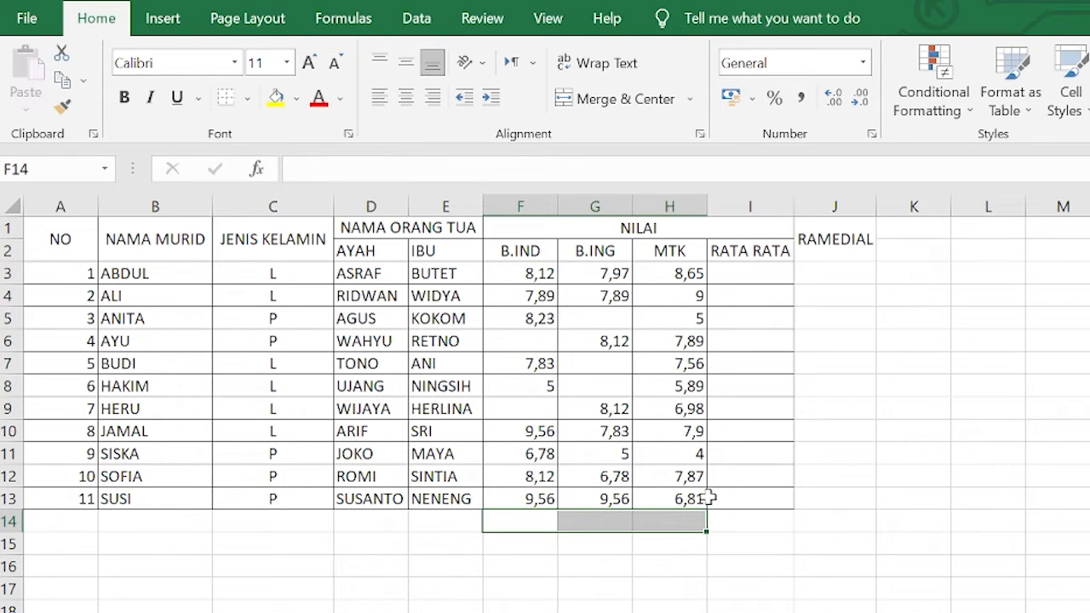
left_click(962, 523)
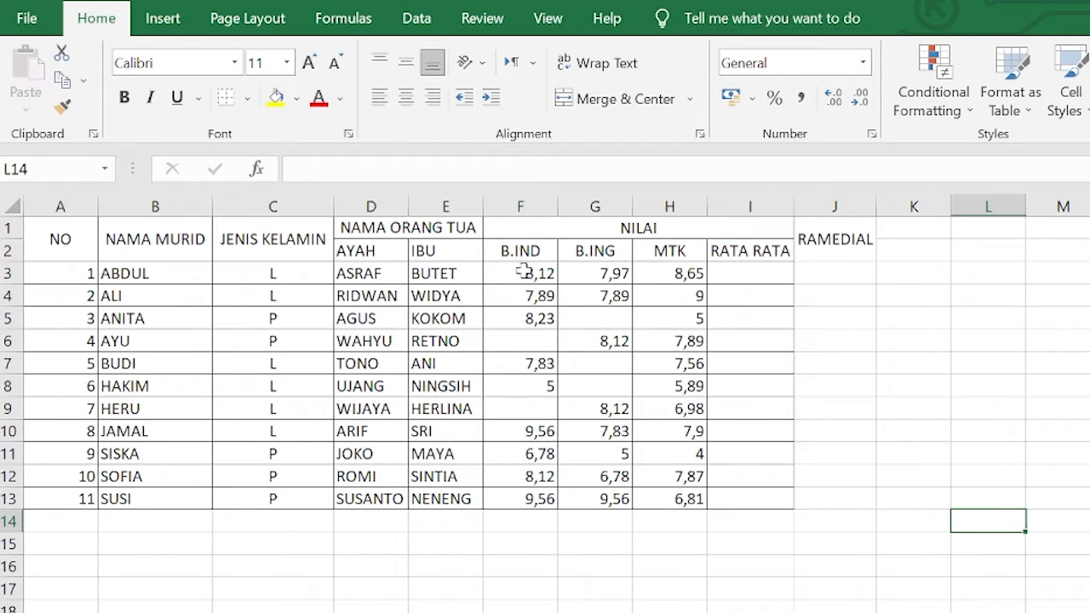
Enter a COUNT formula in F14 counting the numeric B.IND scores in F3:F13
left_click(522, 522)
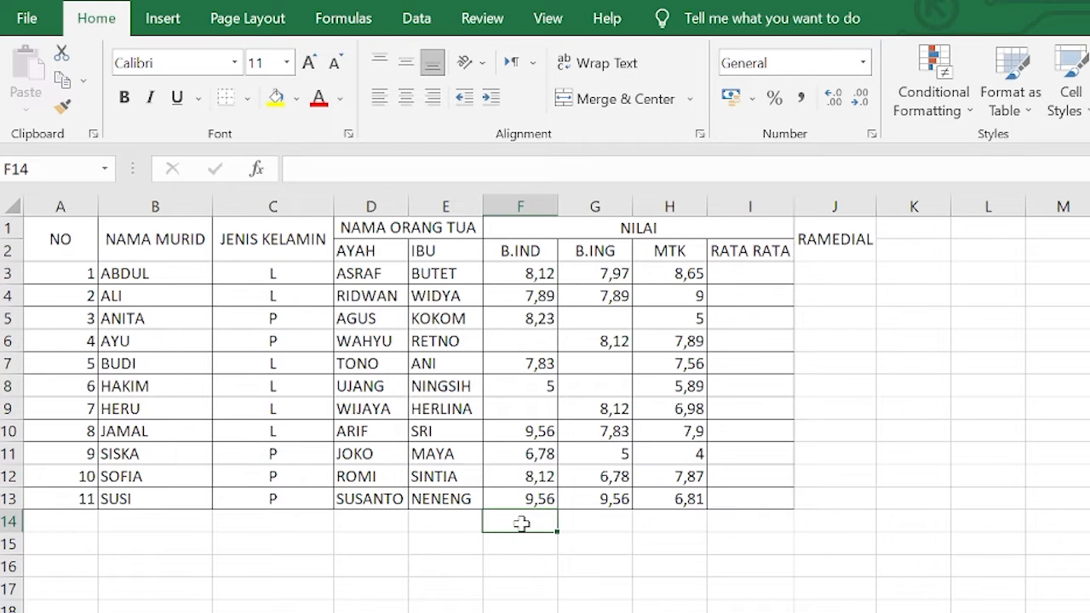
type("=C")
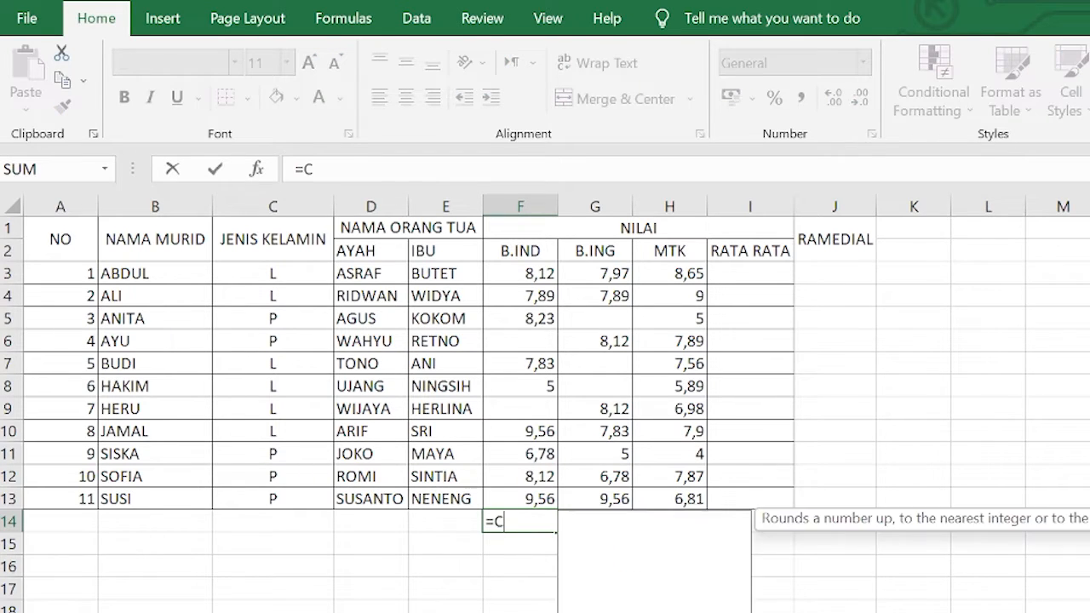
type("OUNT")
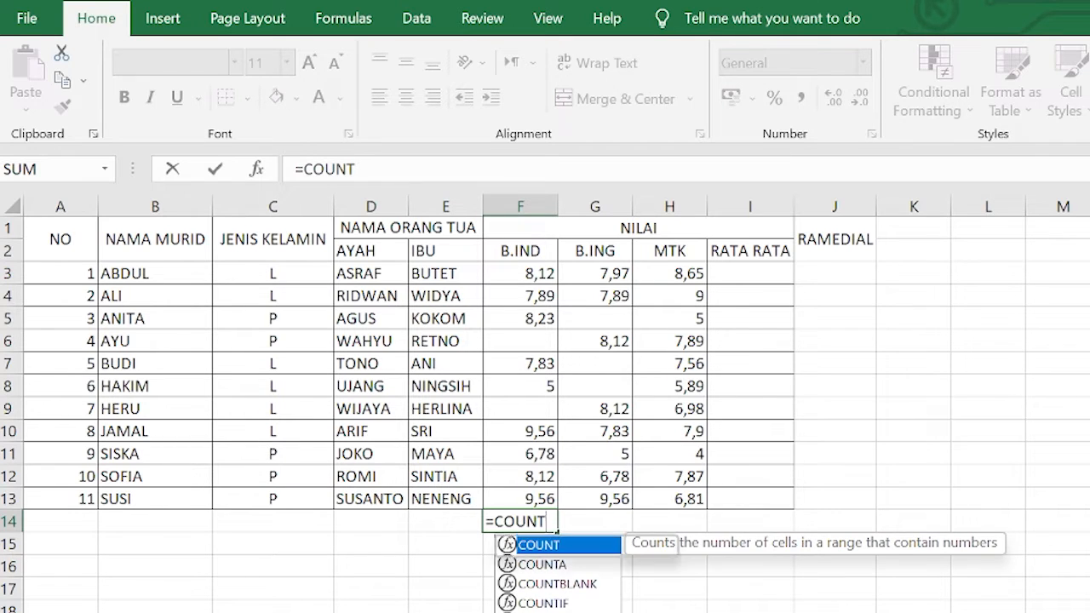
type("(")
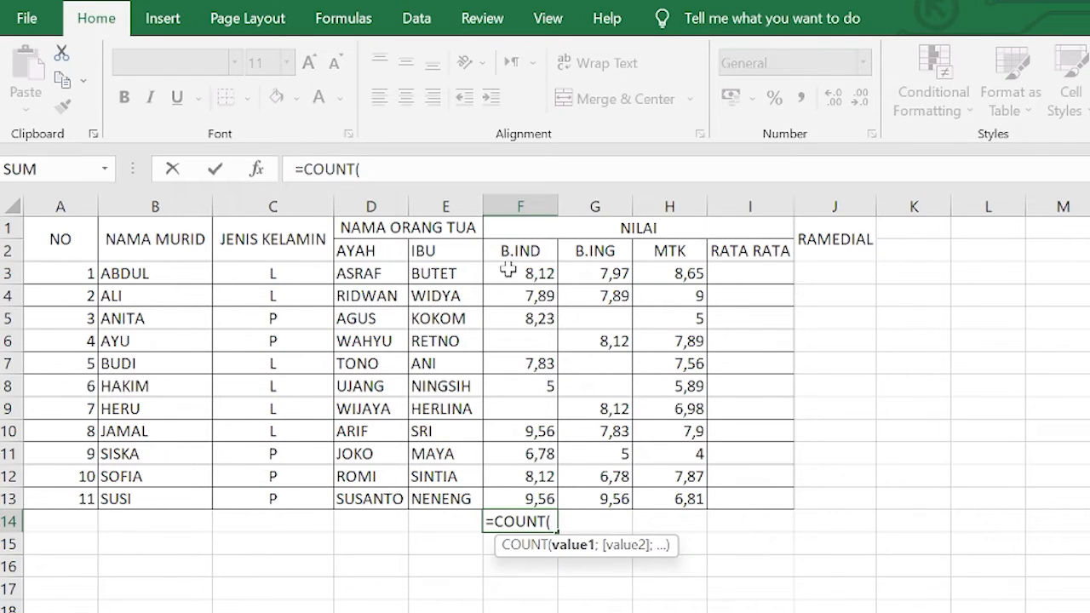
left_click_drag(505, 271, 538, 501)
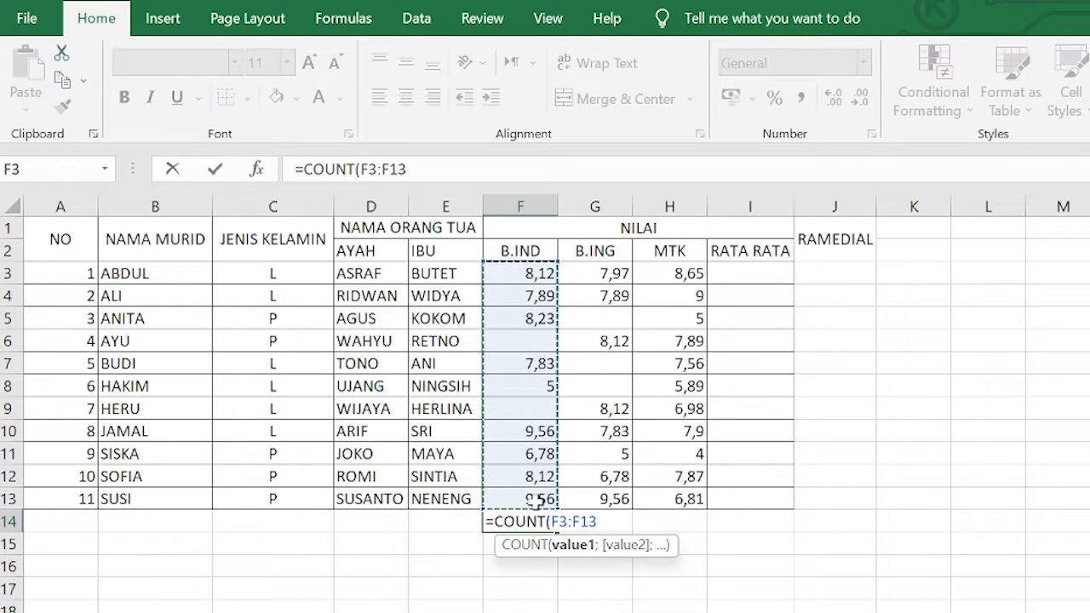
key("Return")
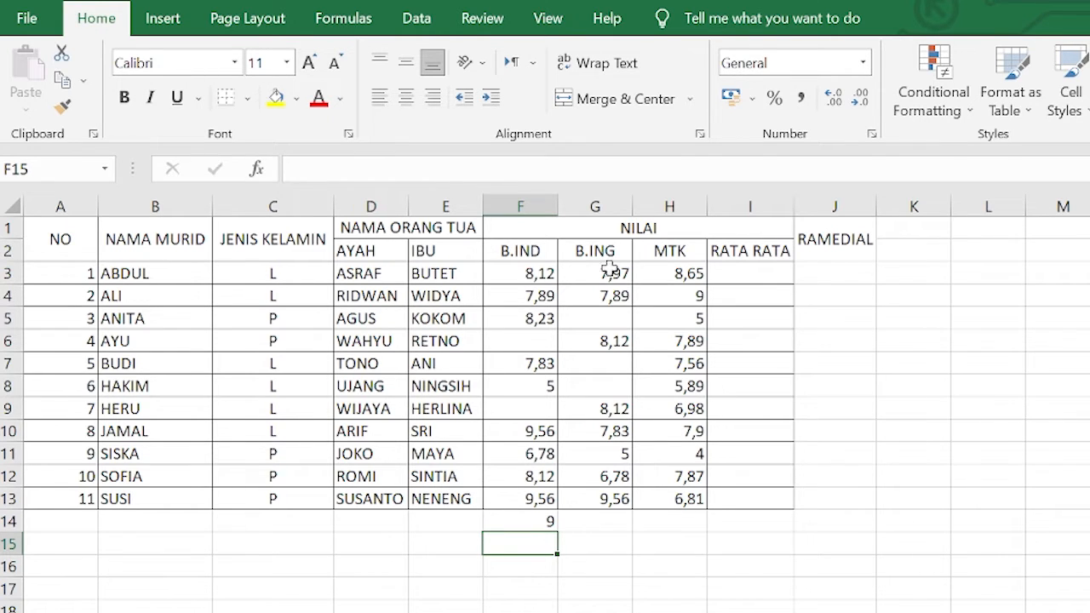
Copy the F14 COUNT formula across to G14 and H14
left_click(539, 522)
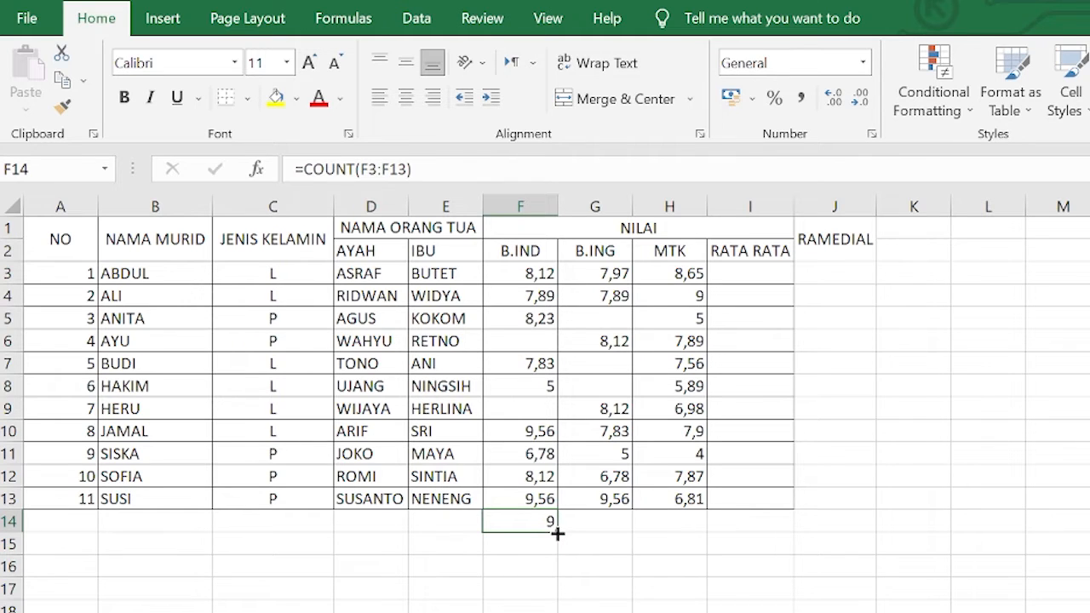
left_click_drag(557, 530, 691, 523)
left_click(880, 566)
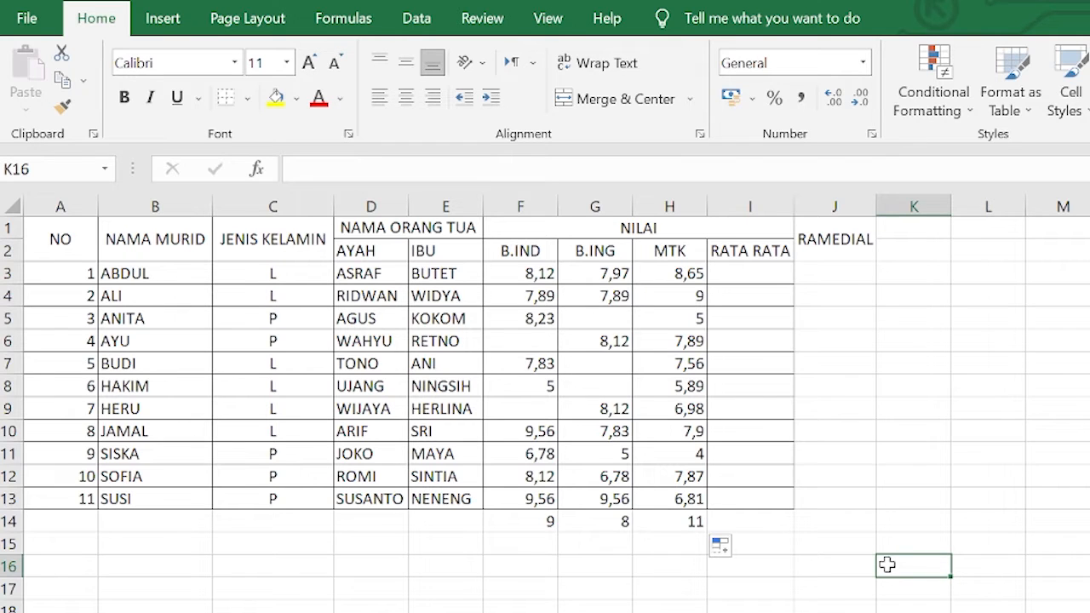
Enter an AVERAGE formula in I3 averaging the first student's scores F3:H3
left_click(1089, 341)
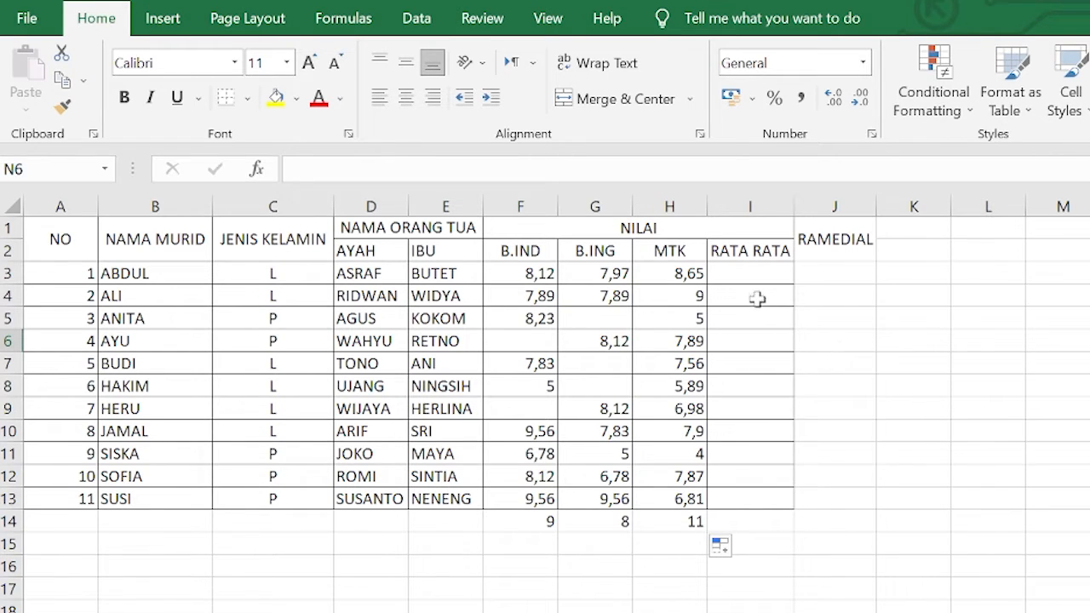
left_click(753, 274)
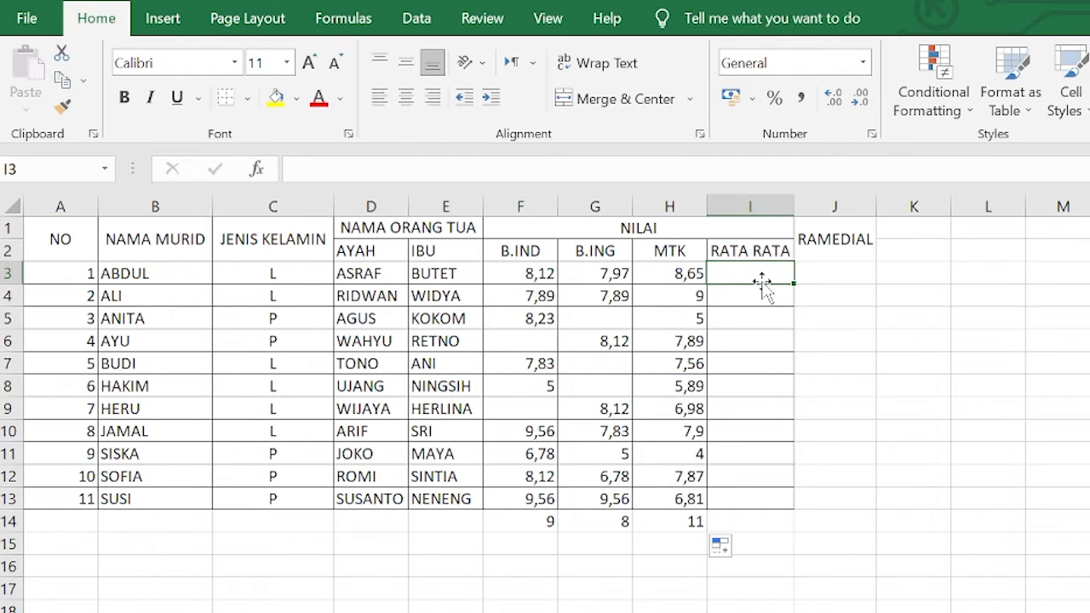
type("=")
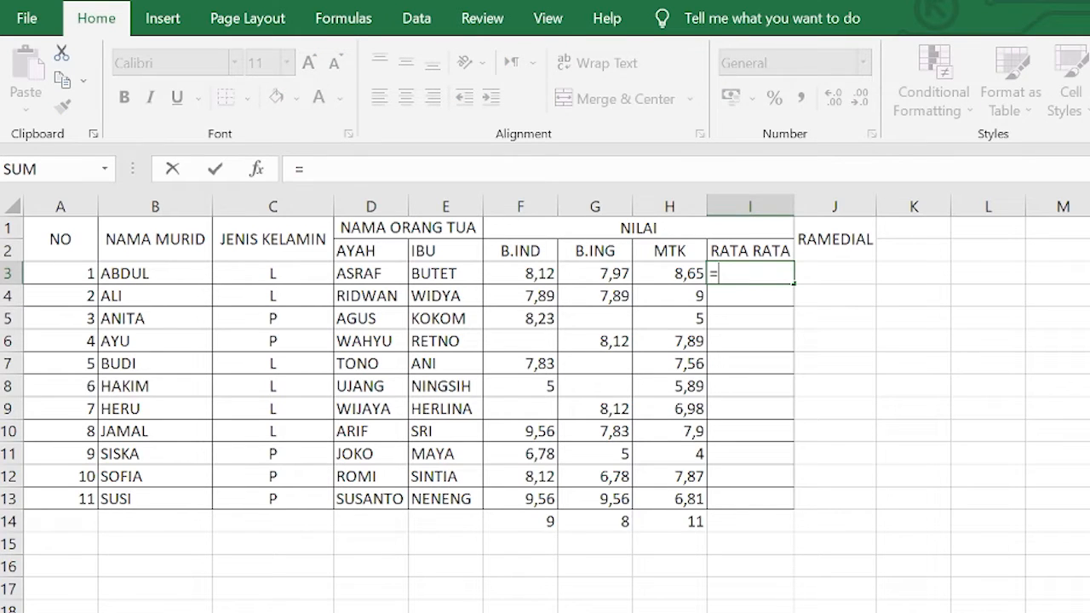
type("AVE")
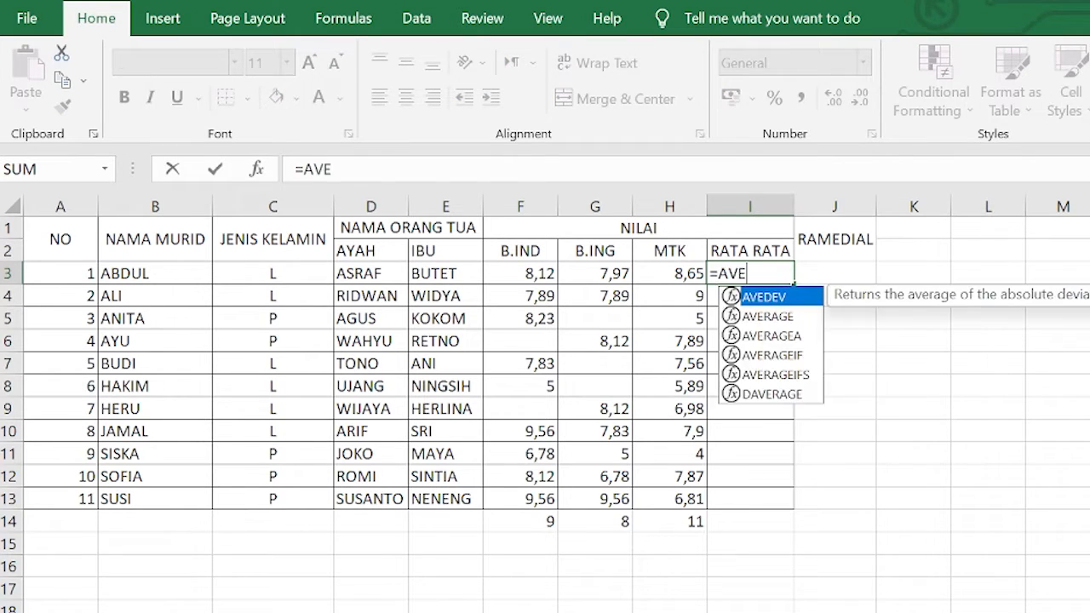
double_click(761, 317)
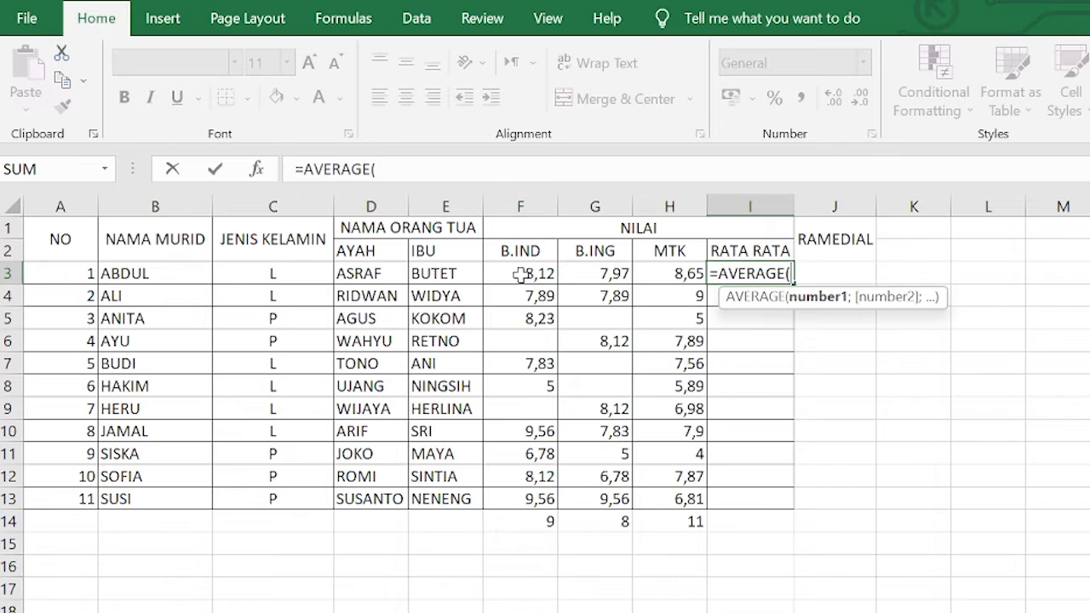
left_click_drag(519, 273, 673, 273)
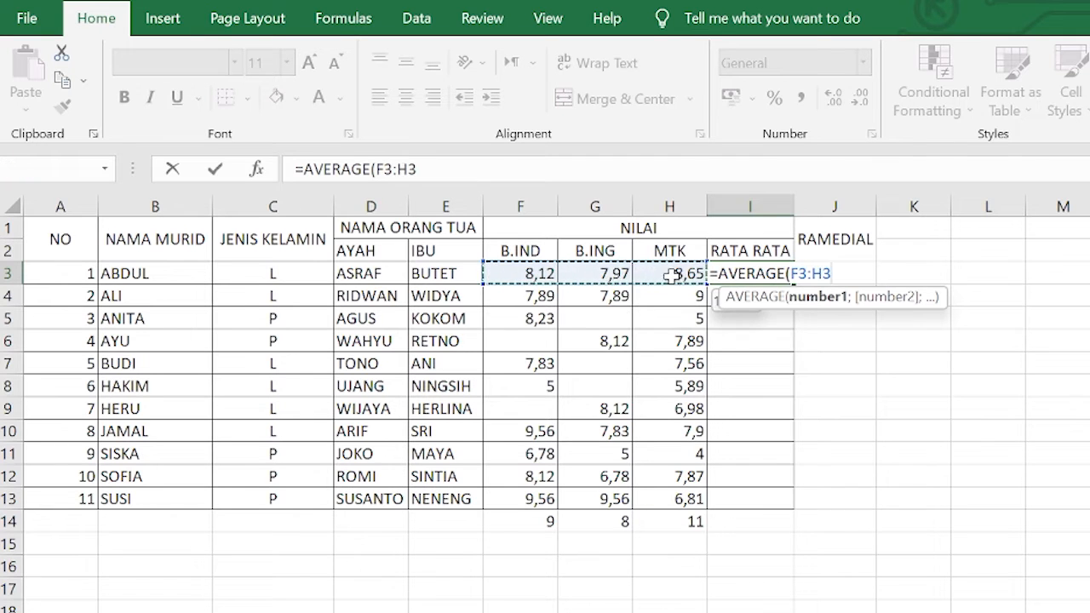
key("Return")
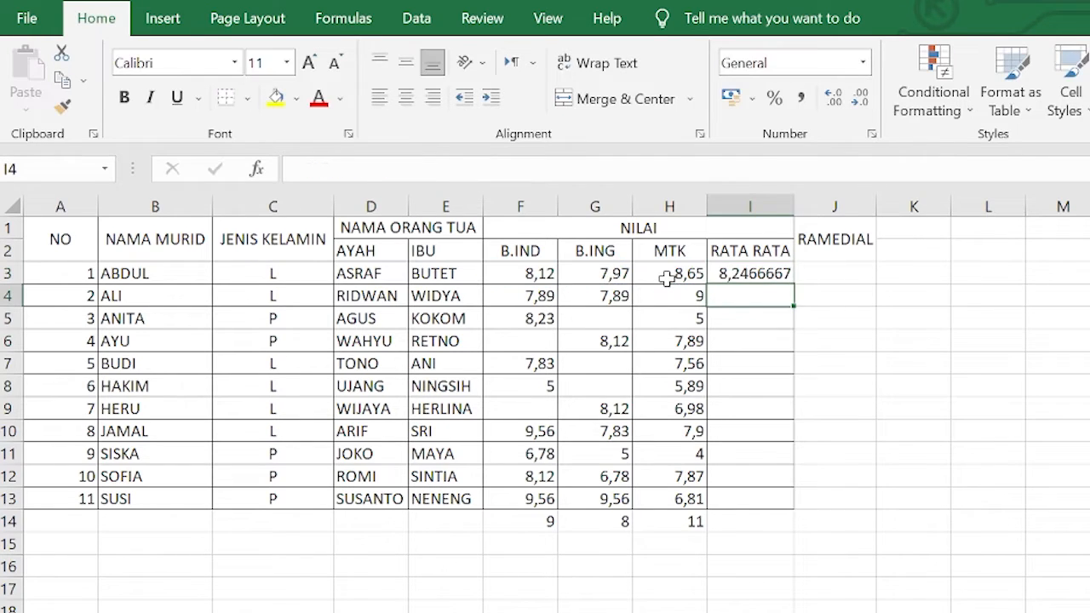
Fill the I3 average formula down the RATA RATA column to row 13
left_click(763, 272)
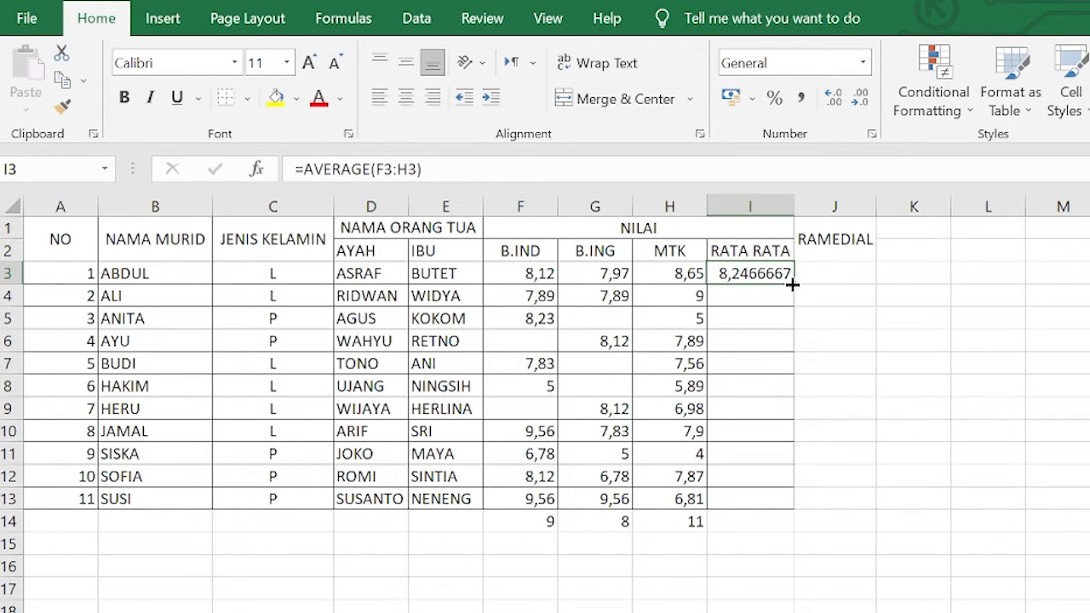
left_click_drag(793, 282, 815, 496)
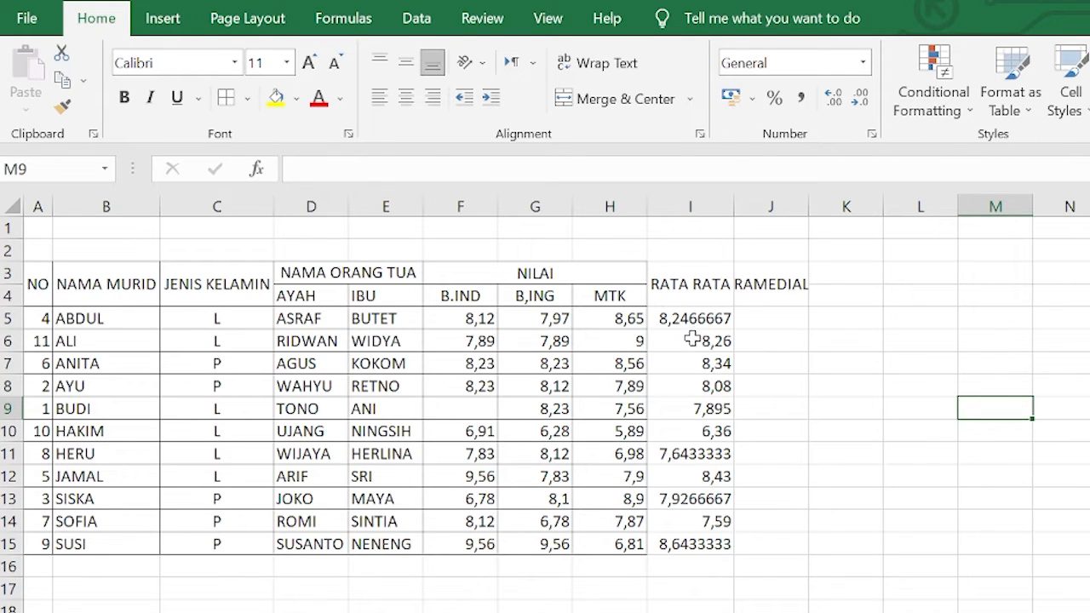
Reduce the RATA RATA averages in I5:I15 to two decimal places
left_click_drag(703, 325, 682, 545)
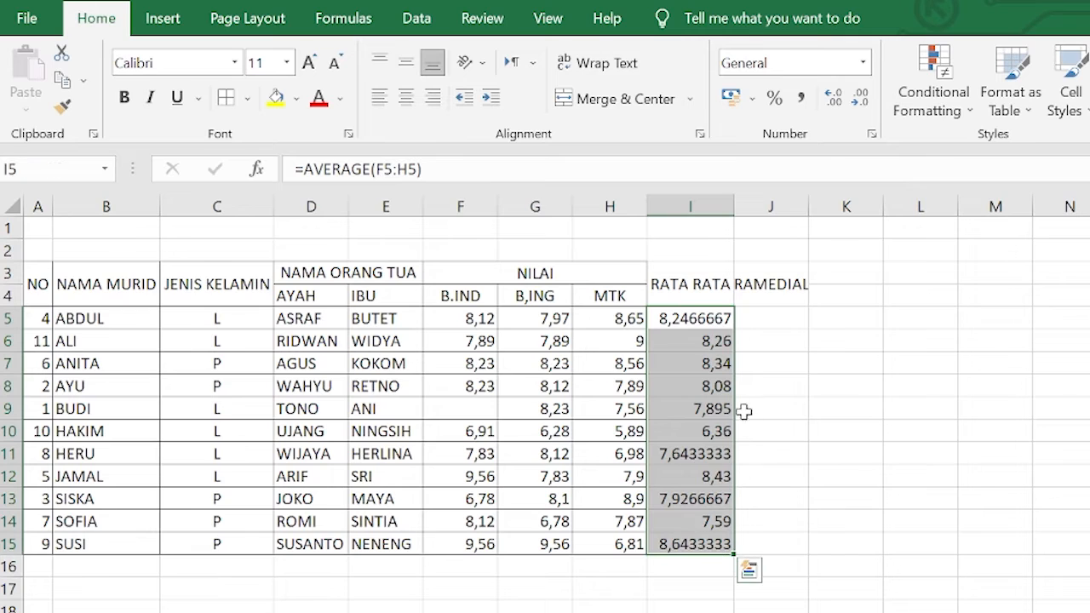
left_click(862, 107)
left_click(861, 106)
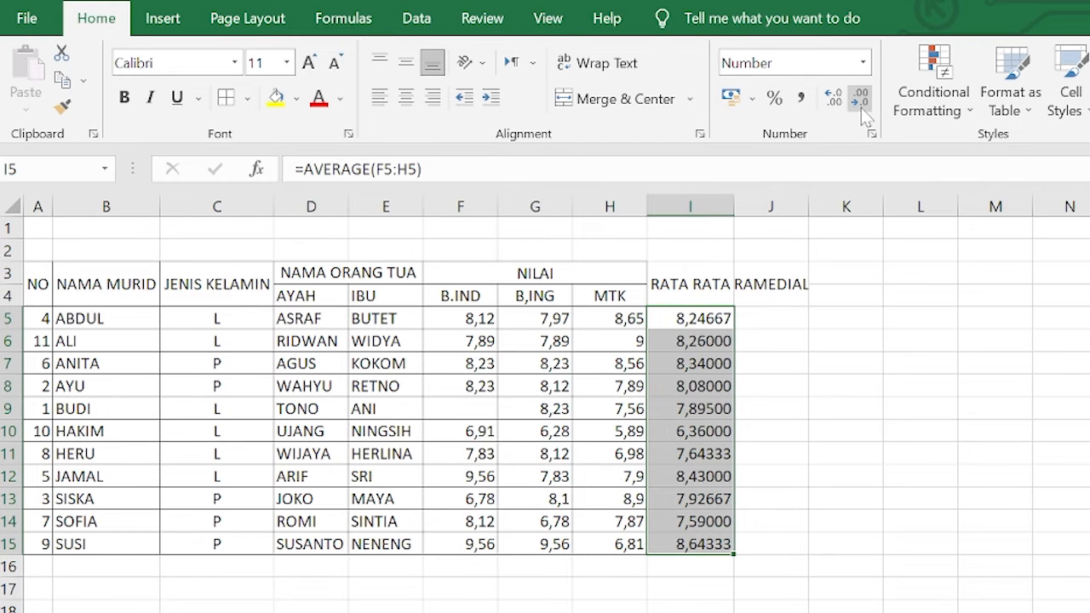
left_click(861, 106)
left_click(861, 107)
left_click(861, 106)
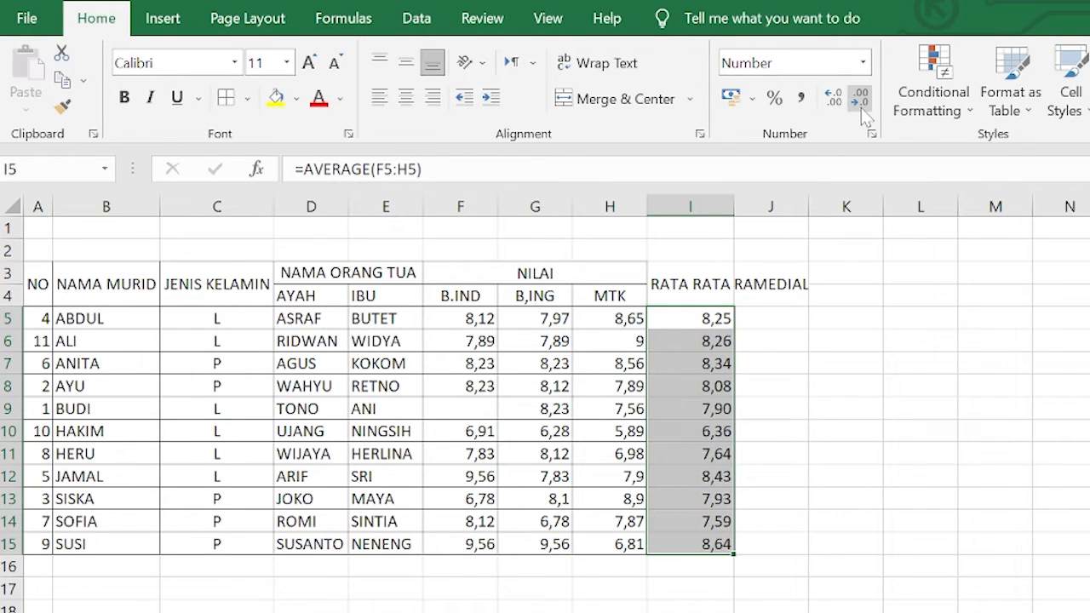
Format the B.IND, B,ING and MTK scores in F5:H15 to show two decimal places
left_click(964, 485)
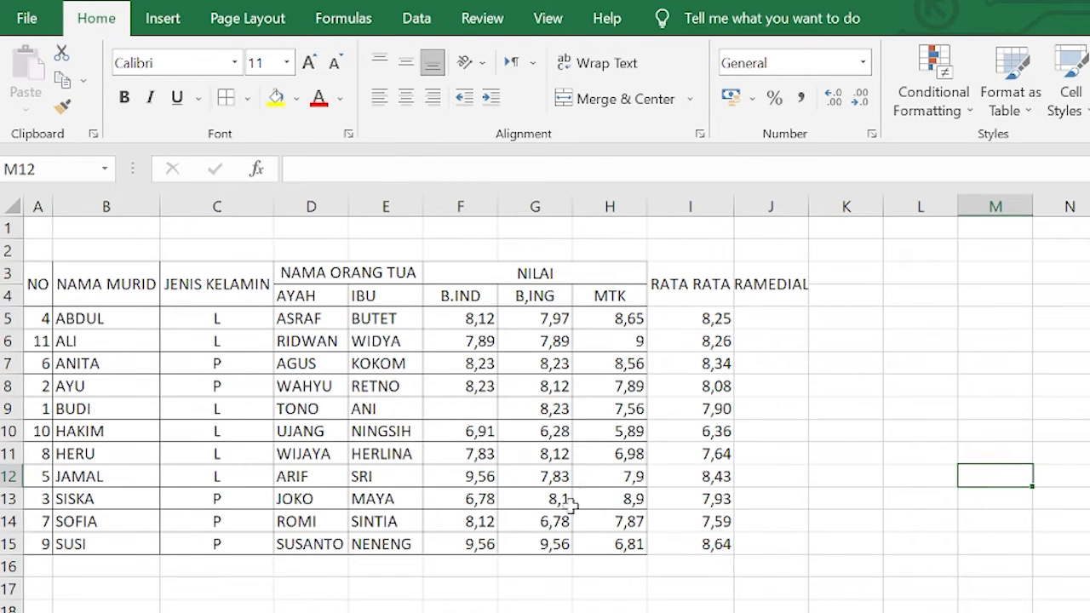
left_click(540, 499)
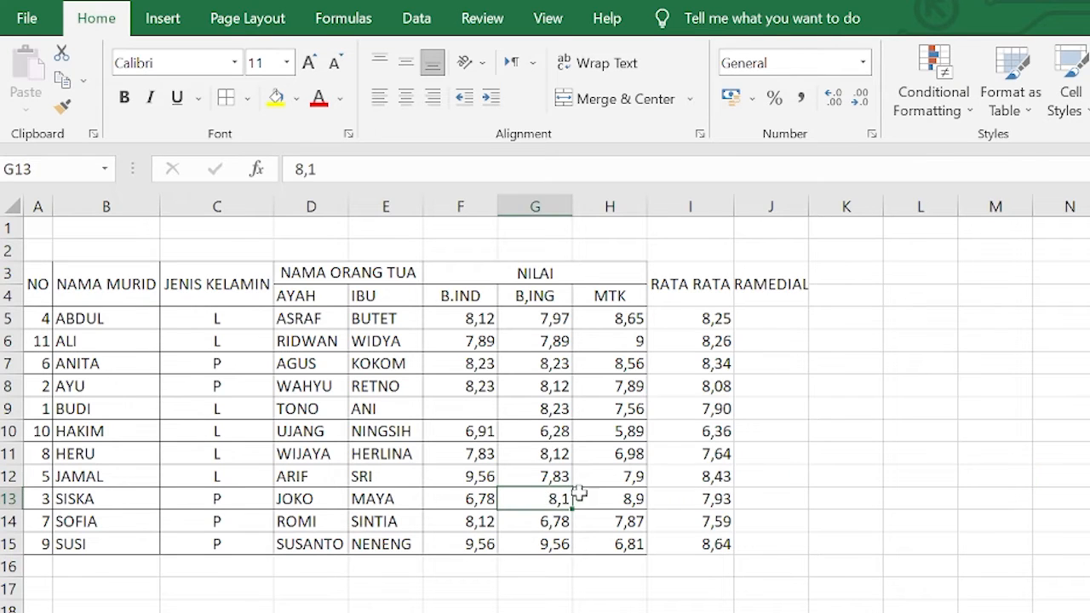
left_click(608, 476)
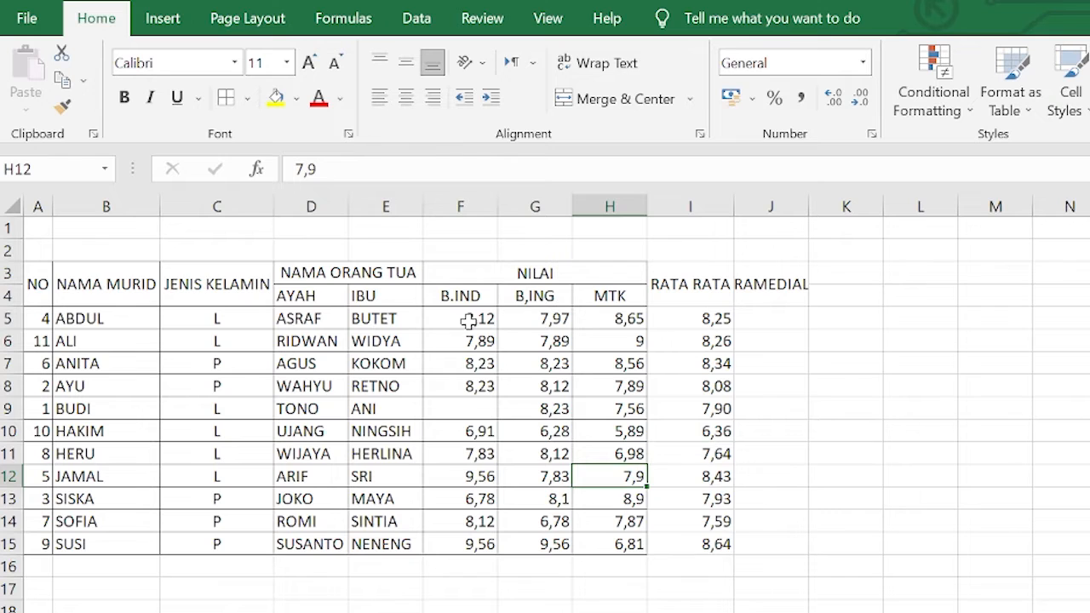
left_click_drag(468, 317, 593, 543)
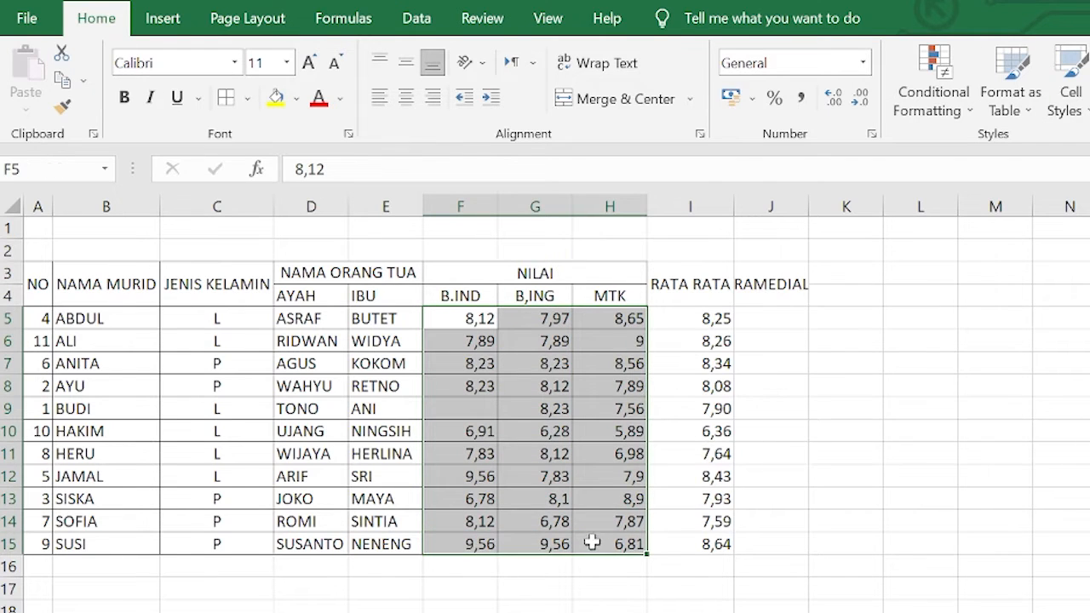
left_click(834, 97)
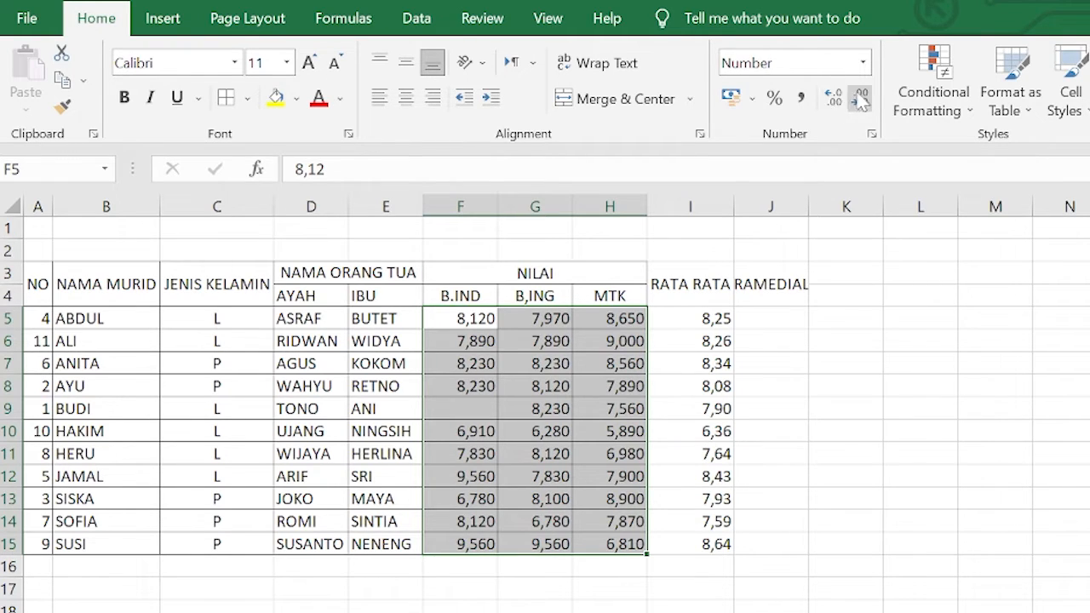
left_click(860, 97)
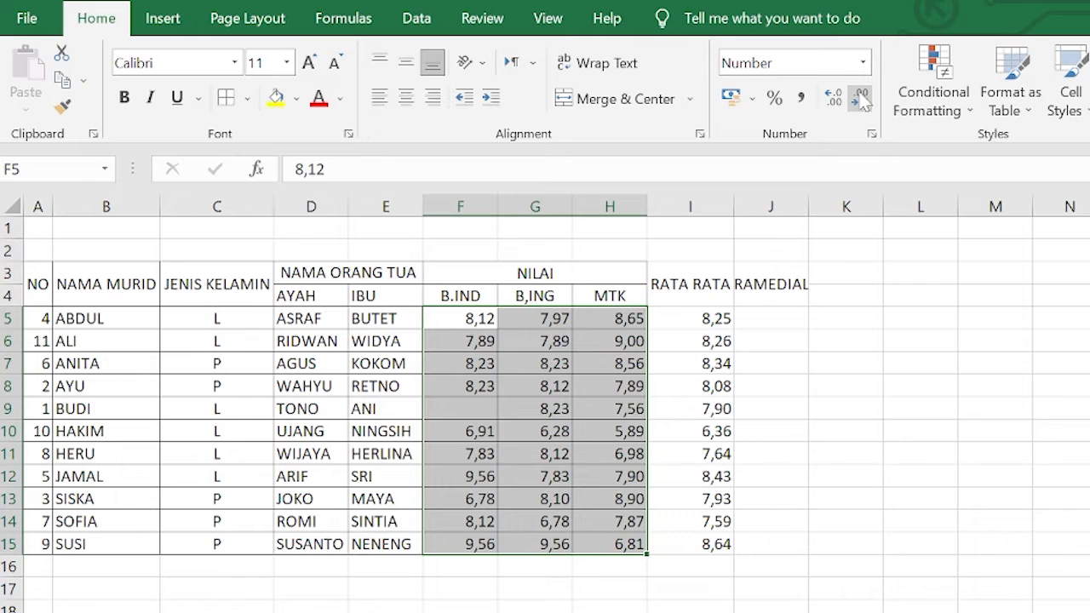
left_click(942, 469)
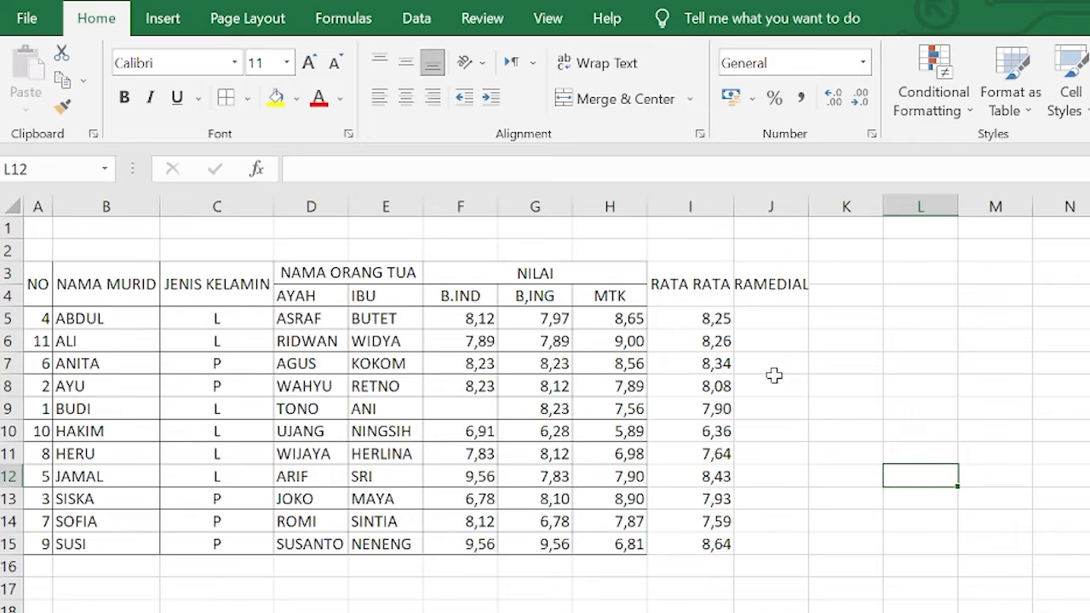
Enter an IF formula in J5 that returns "RAMEDIAL" when the average I5 is below 7 and "TIDAK" otherwise
left_click(777, 319)
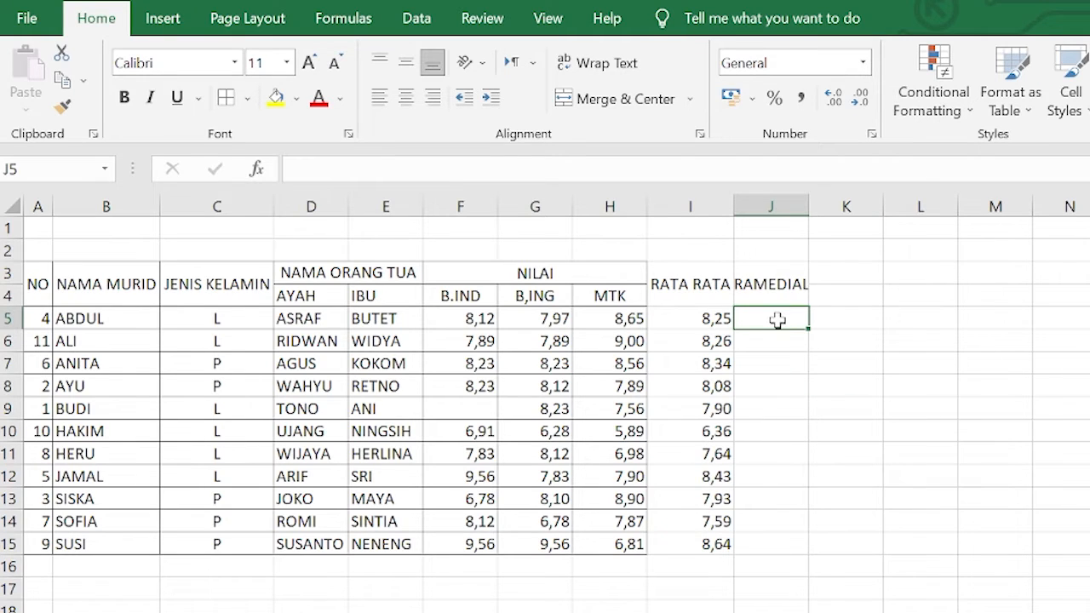
type("=IF")
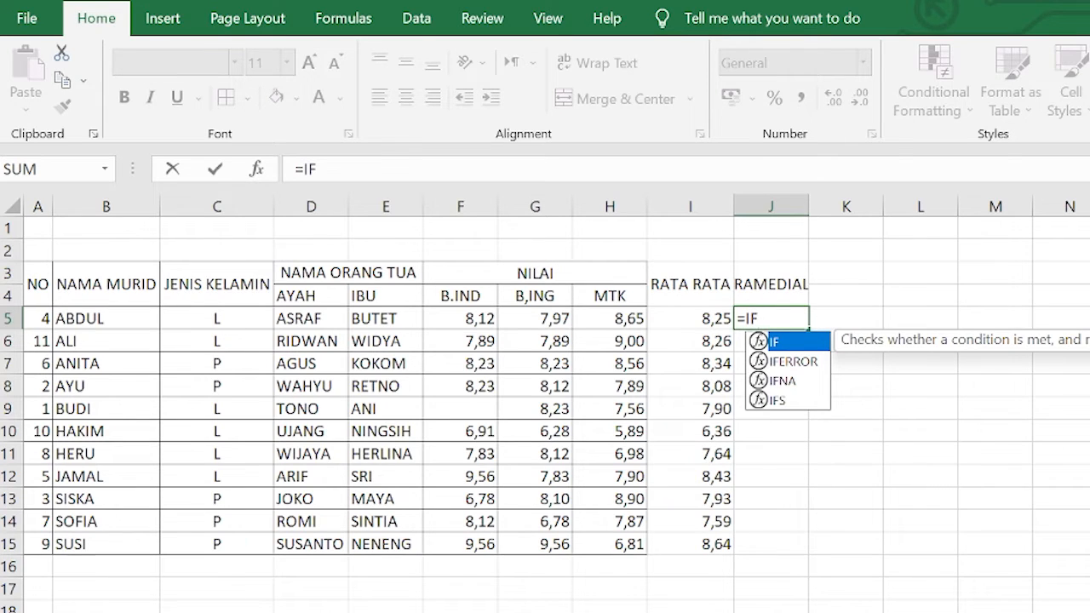
type("(")
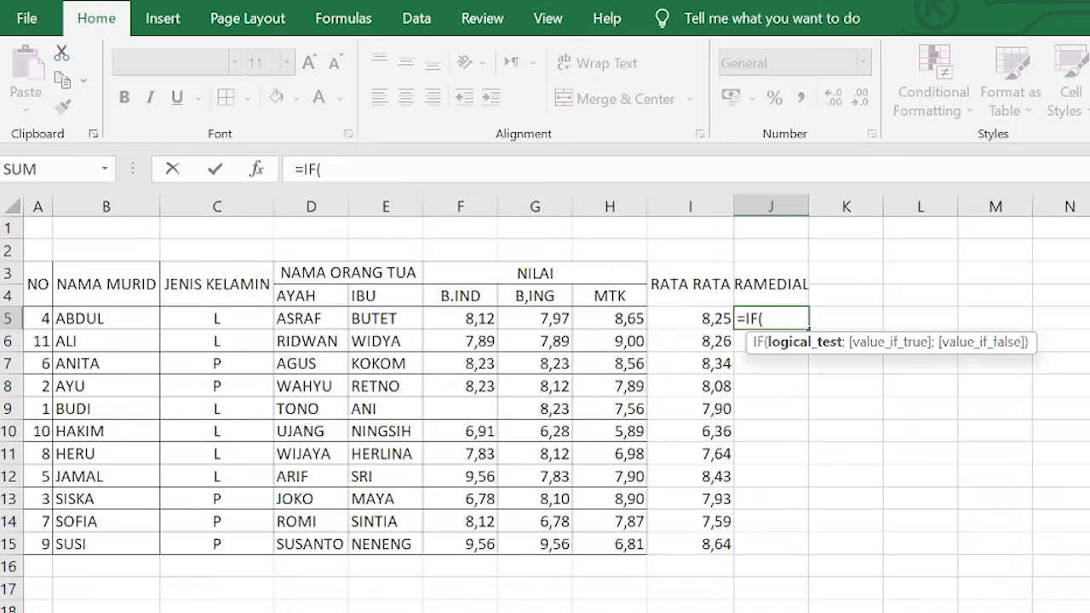
left_click(708, 317)
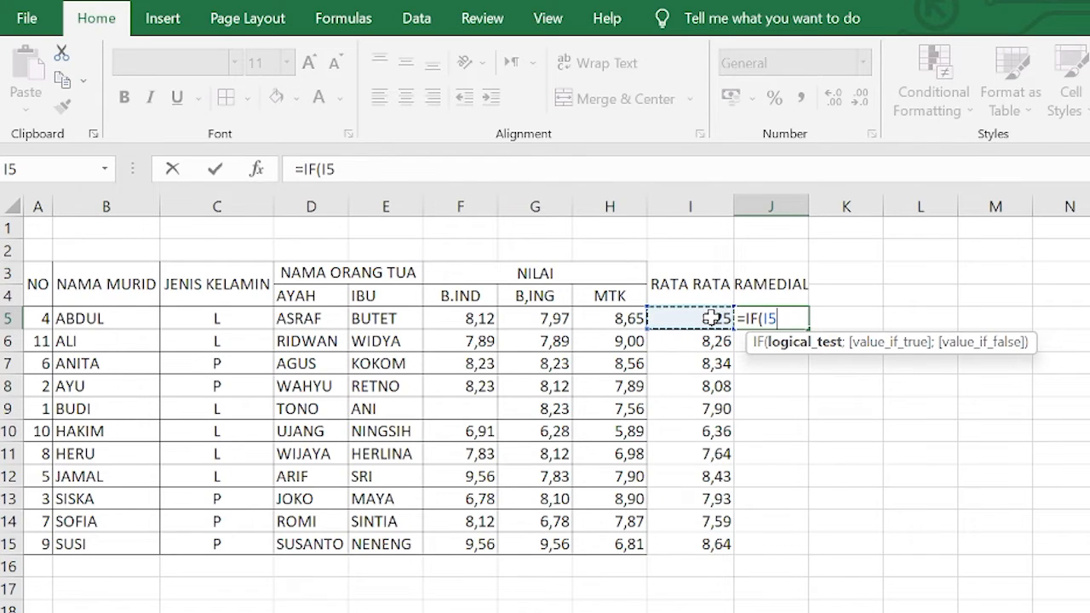
type("<7")
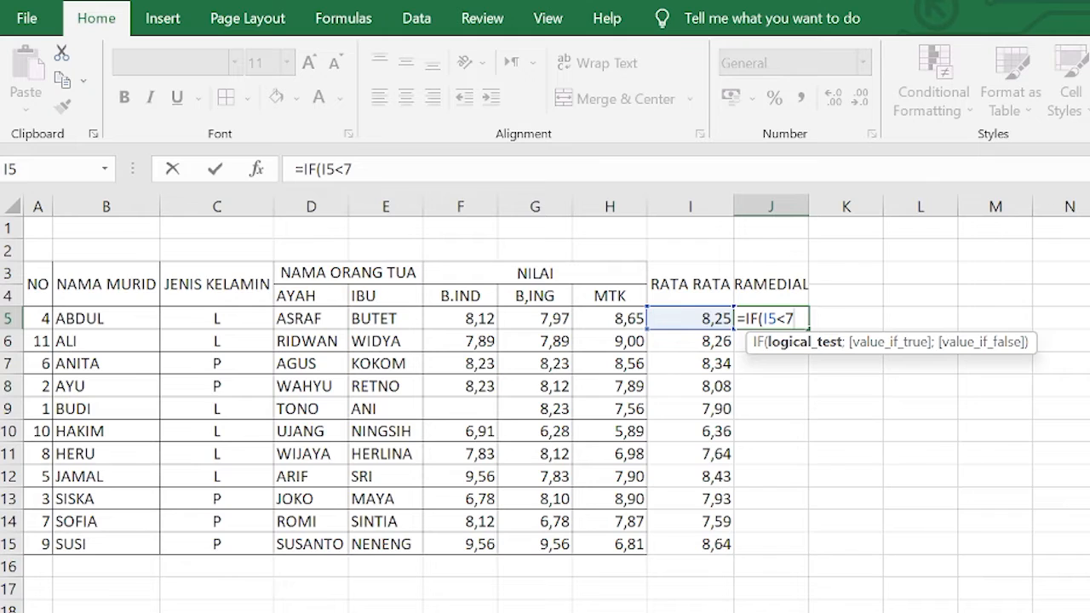
type(";\"")
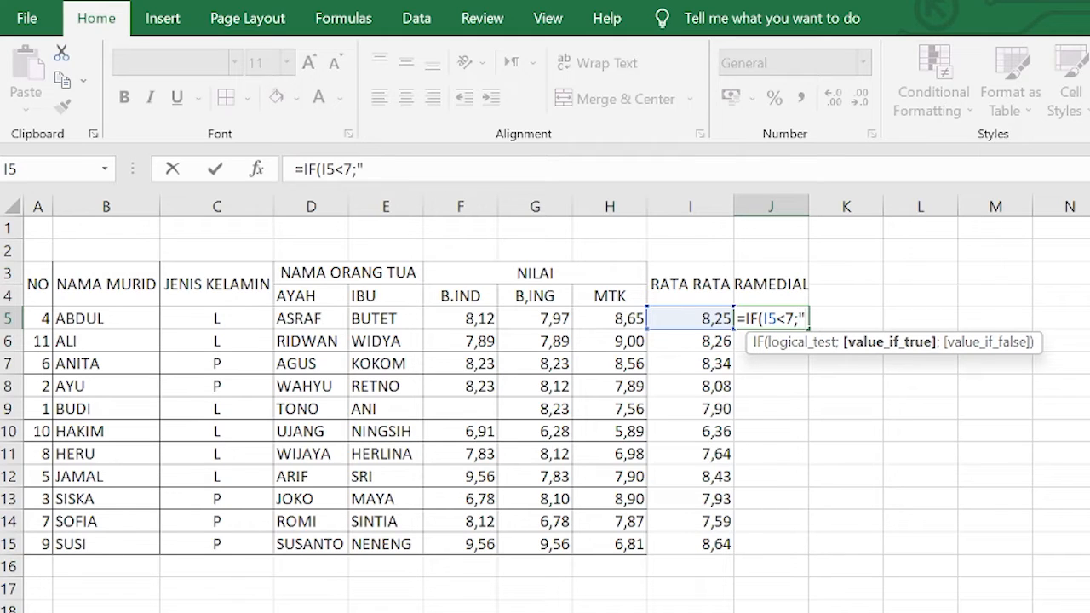
type("RAM")
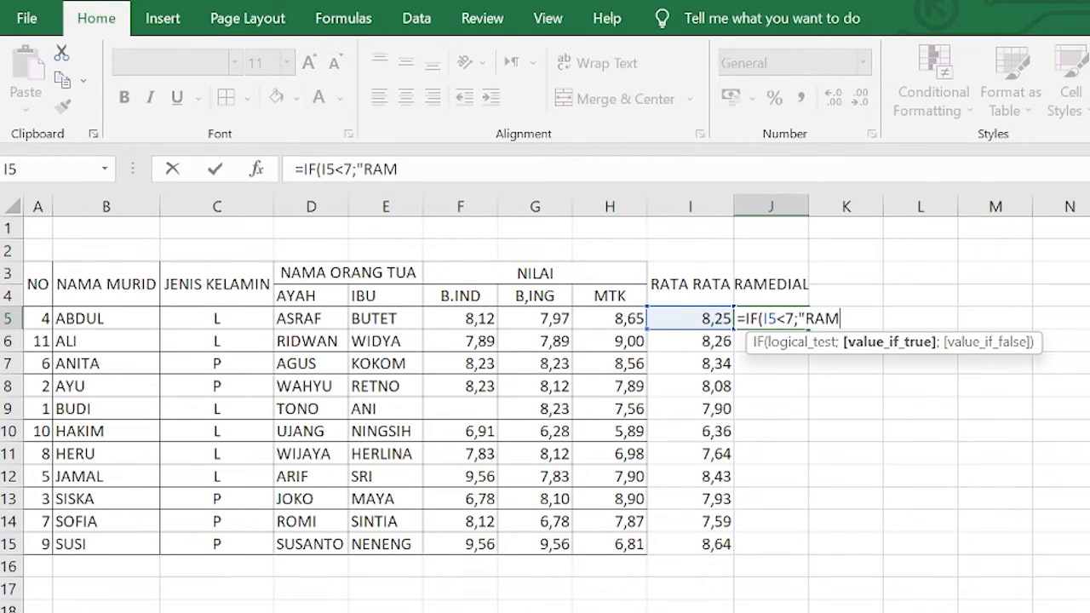
type("EDIAL")
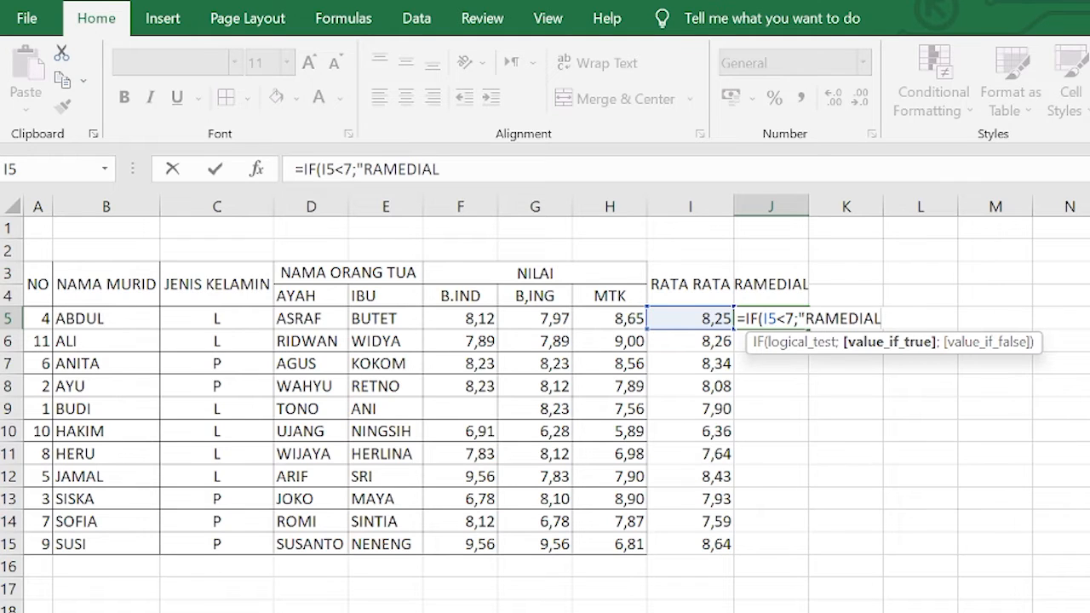
type("\";\"")
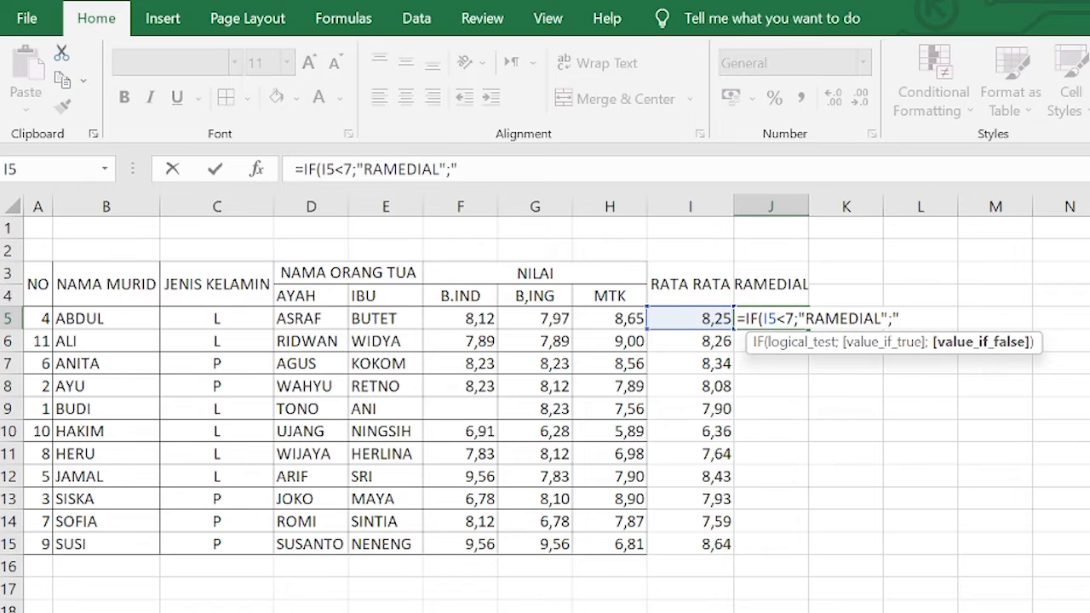
type("TIDAL")
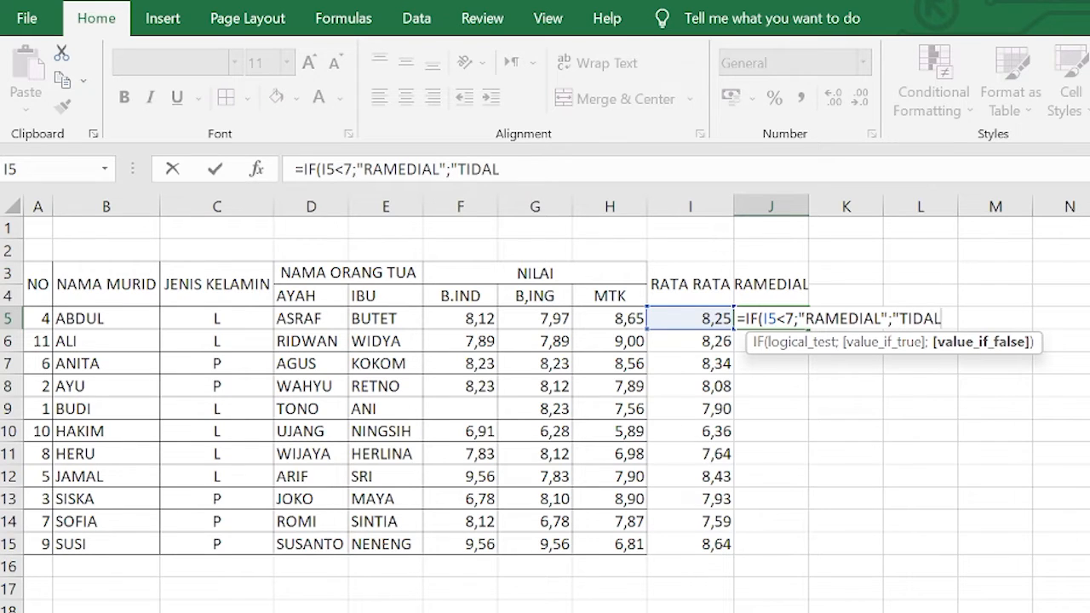
key("BackSpace")
type("K\")")
key("Return")
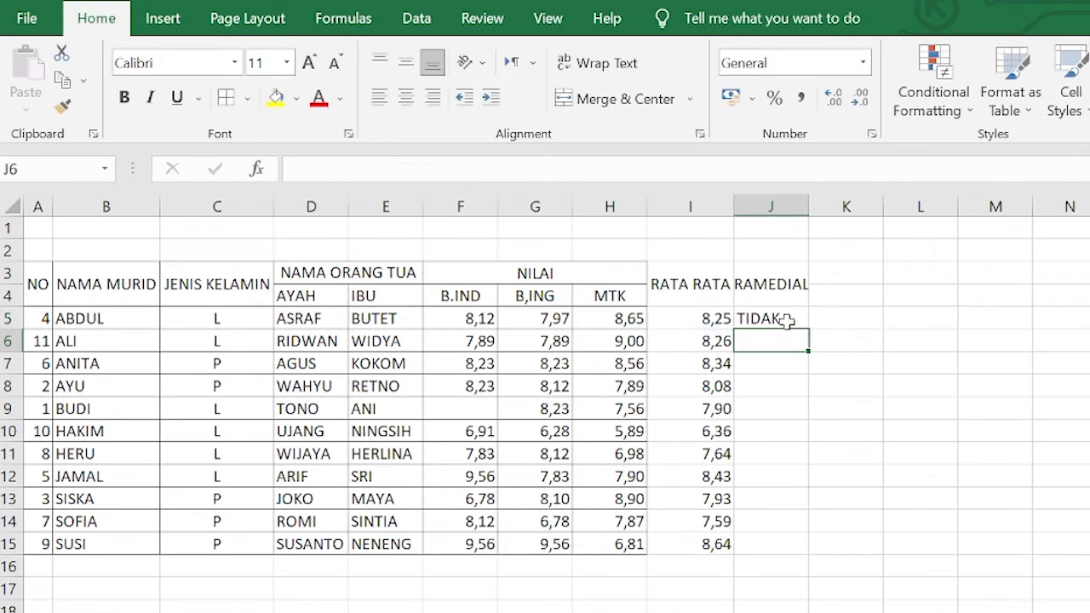
Fill the J5 IF formula down the RAMEDIAL column to row 15
left_click(701, 317)
left_click(786, 316)
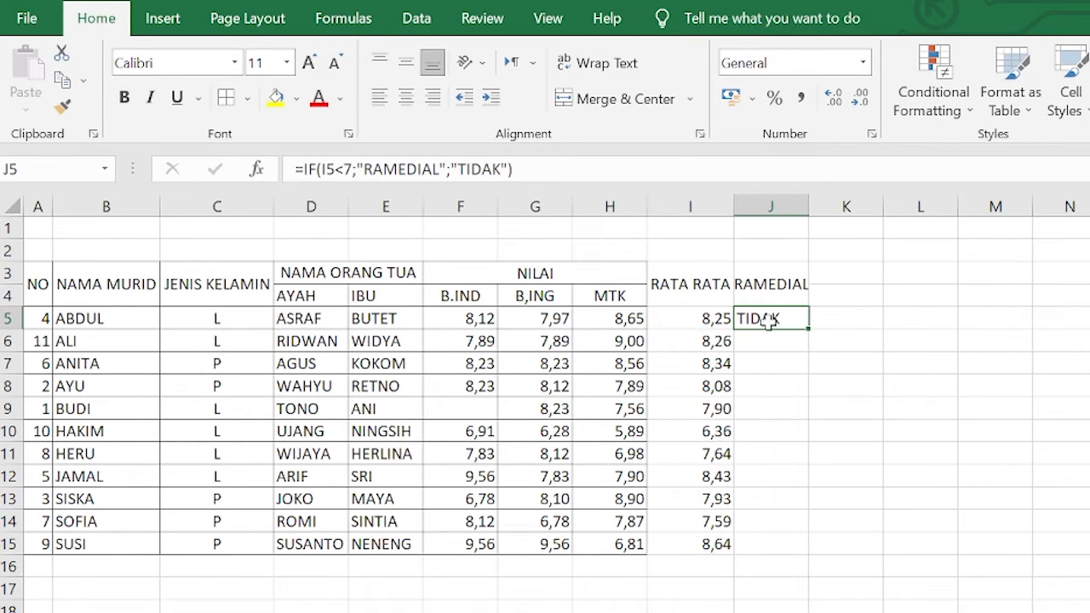
left_click(771, 345)
left_click(771, 318)
left_click_drag(807, 329, 828, 530)
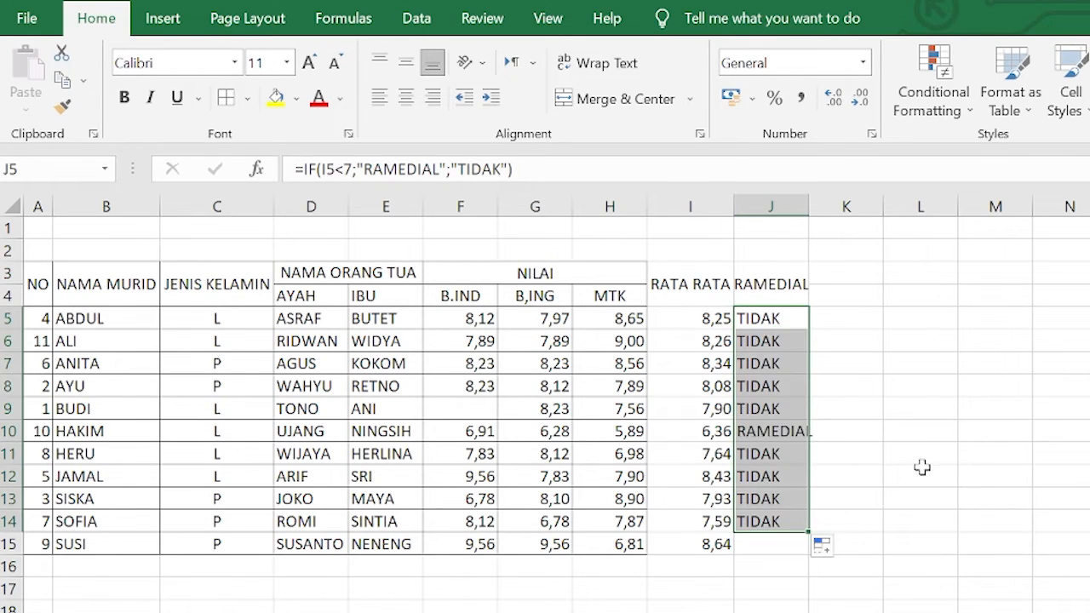
key("ctrl+z")
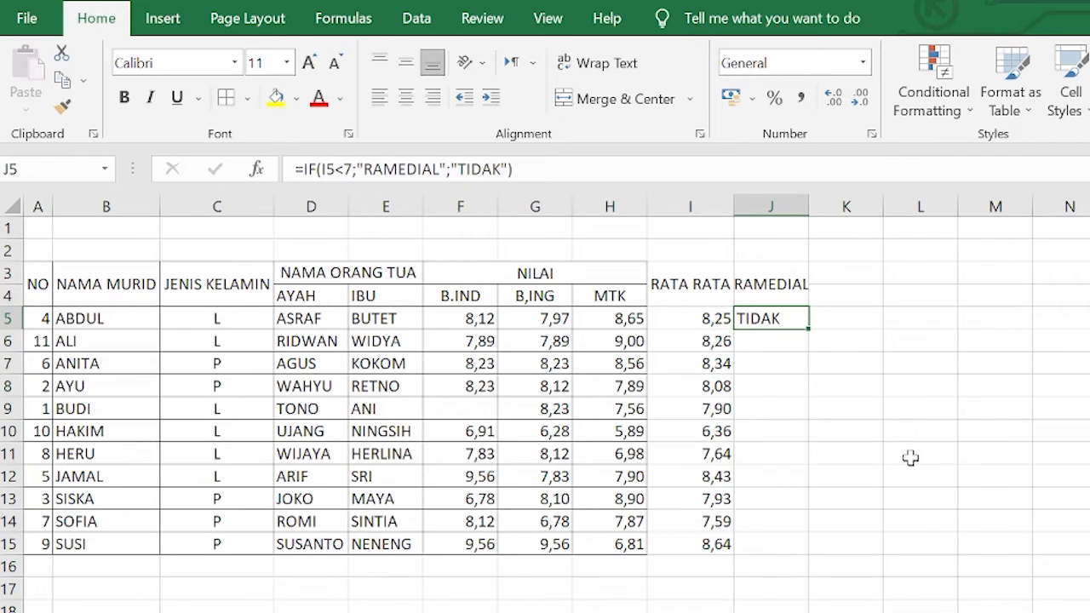
double_click(808, 330)
left_click(1007, 467)
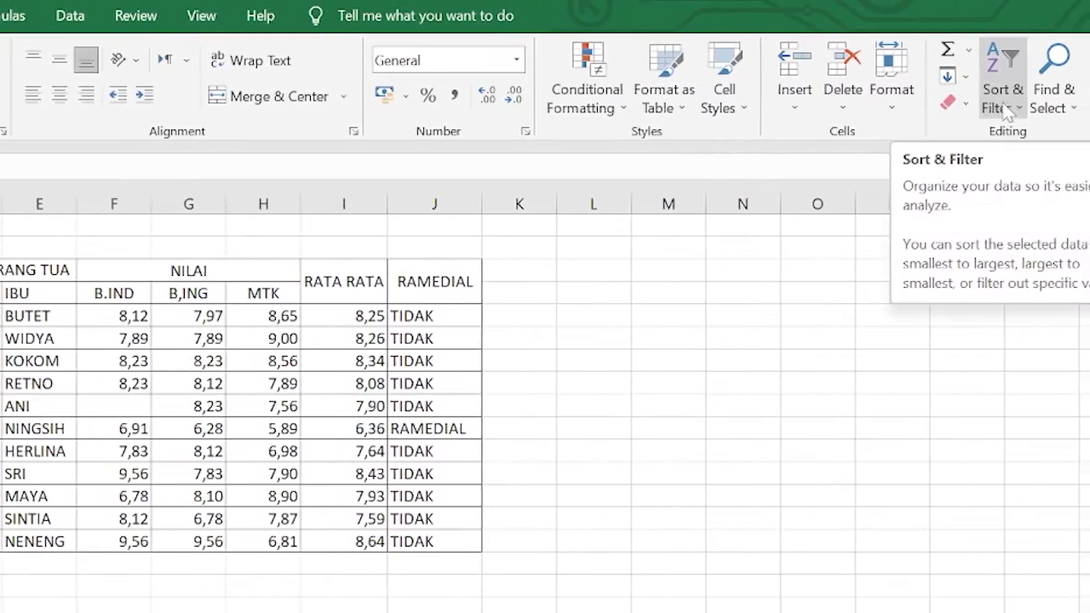
Turn on filters for the table and sort it by NO from smallest to largest
left_click(1029, 100)
left_click(1069, 220)
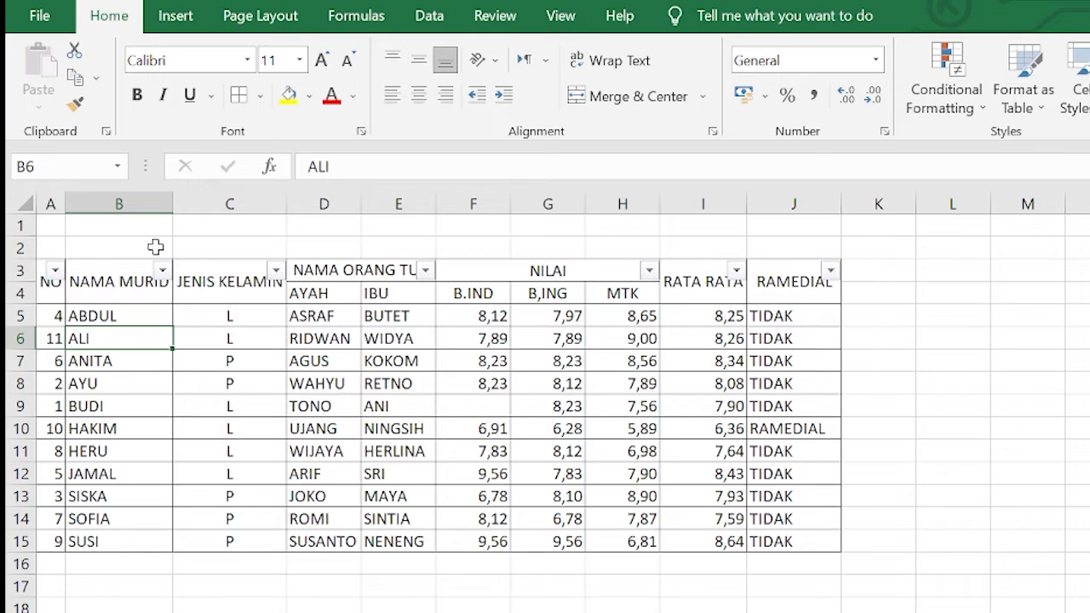
left_click(55, 272)
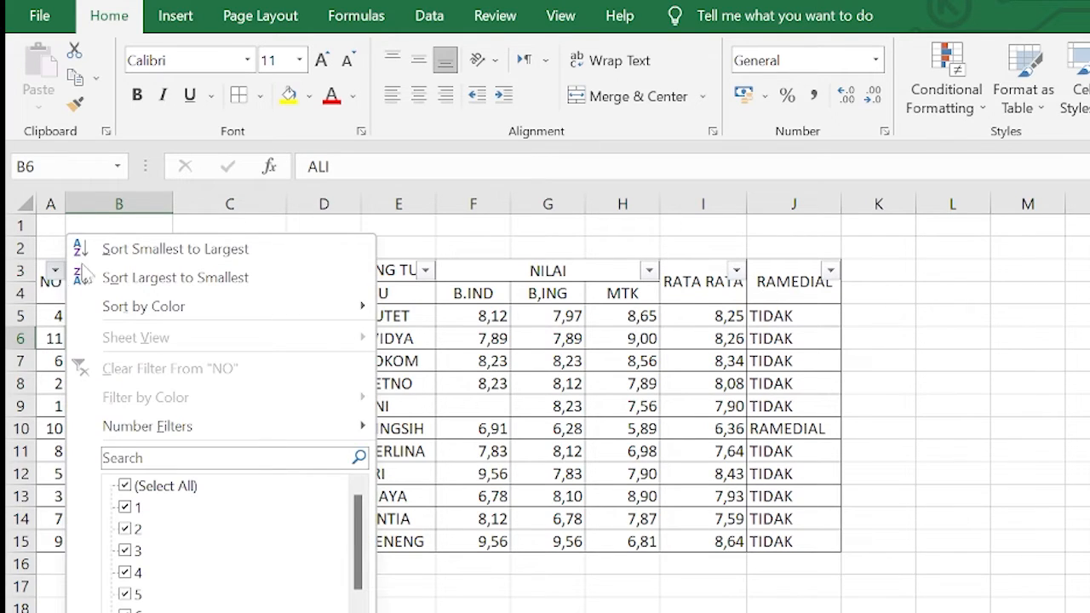
left_click(145, 249)
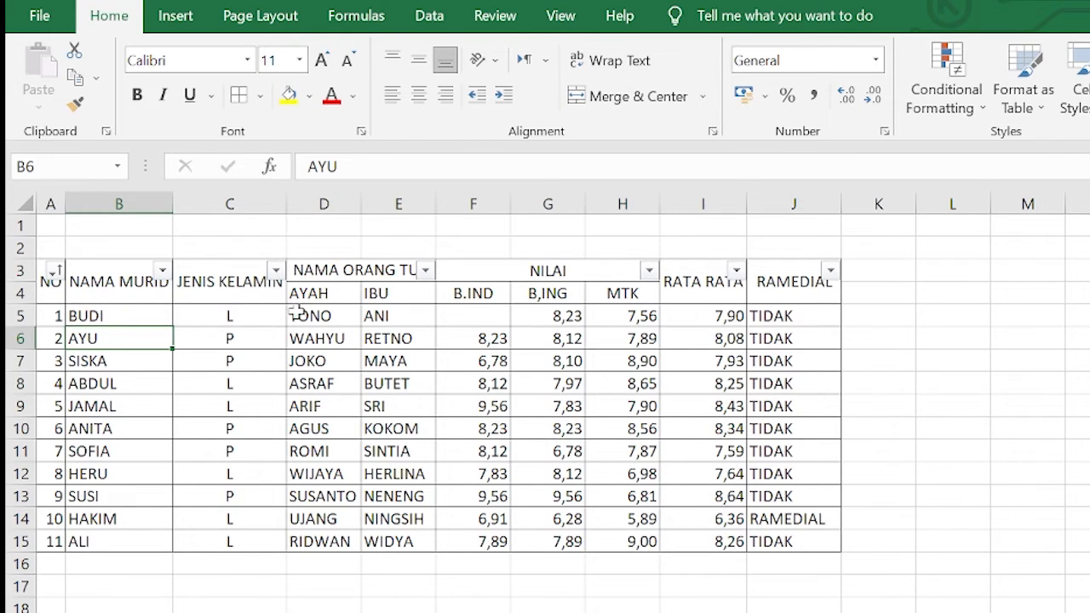
Sort the table by NAMA MURID A to Z, then by JENIS KELAMIN A to Z
left_click(162, 270)
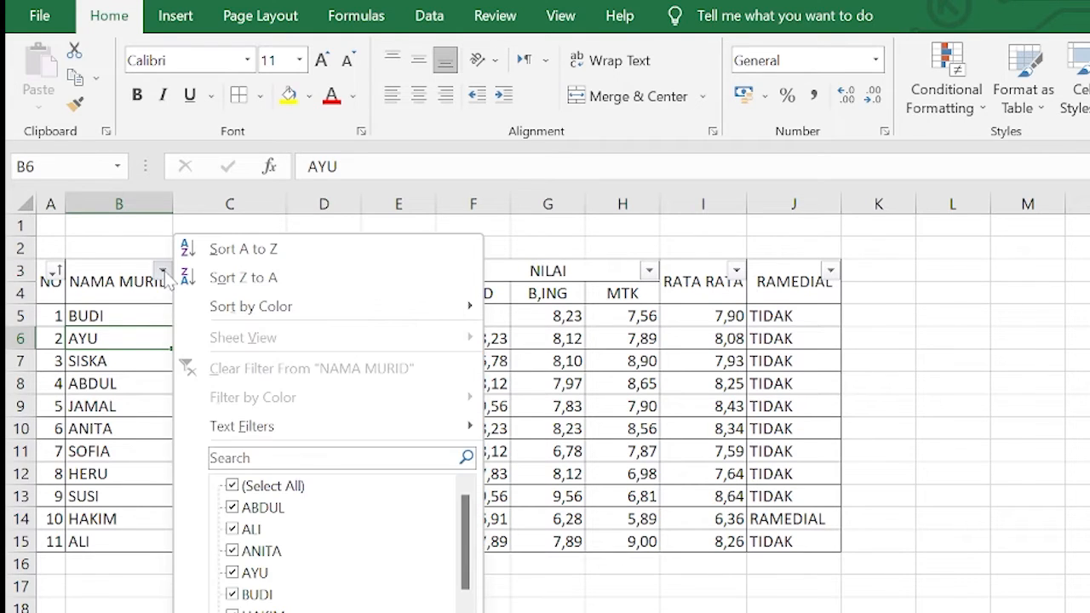
left_click(226, 255)
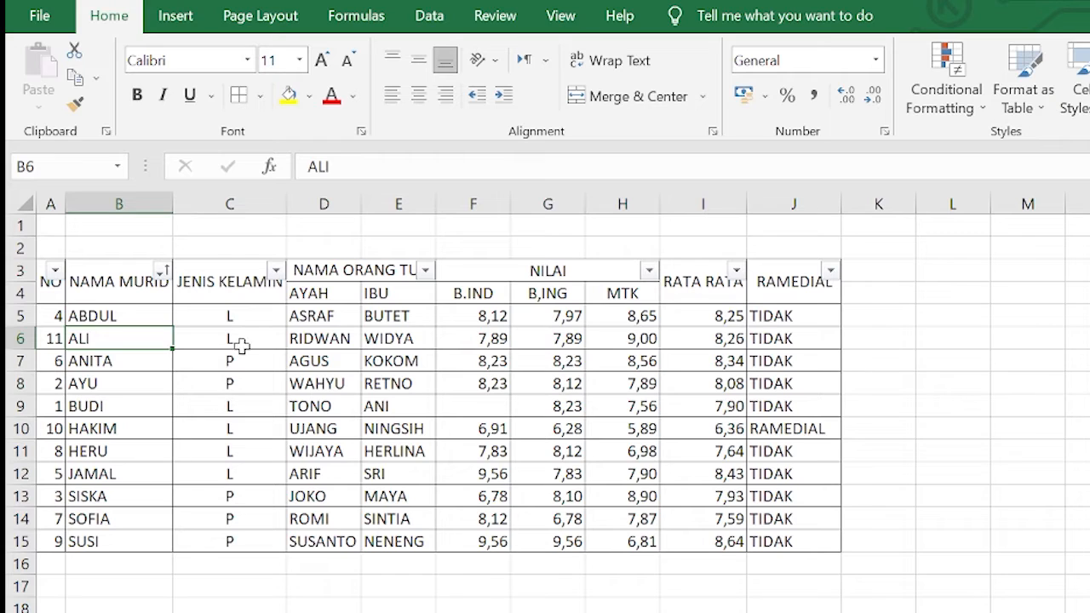
left_click(276, 272)
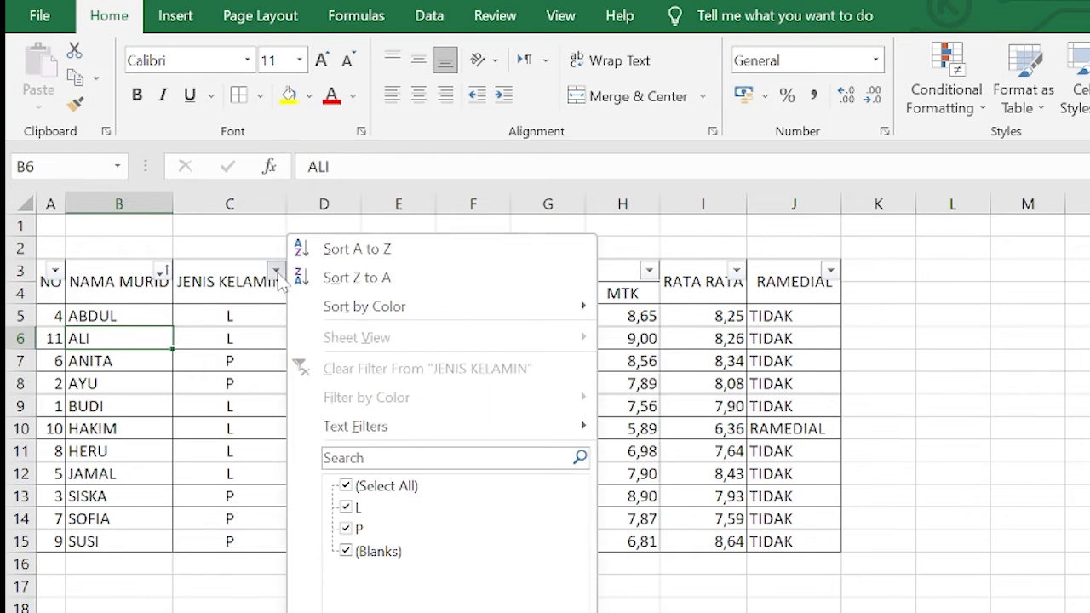
left_click(358, 250)
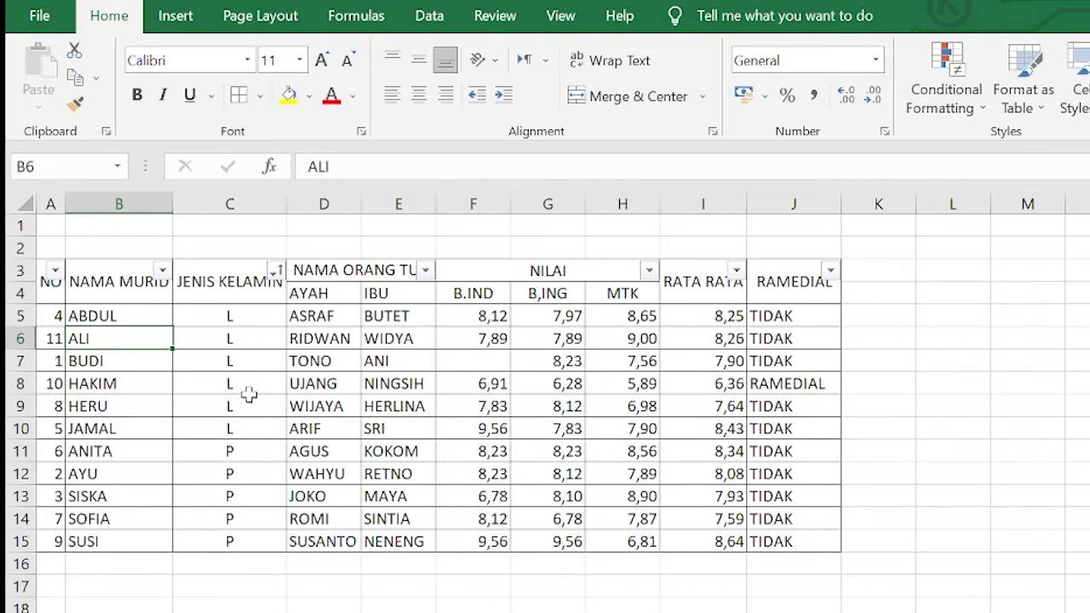
Filter the JENIS KELAMIN column to show only the L students
left_click(276, 271)
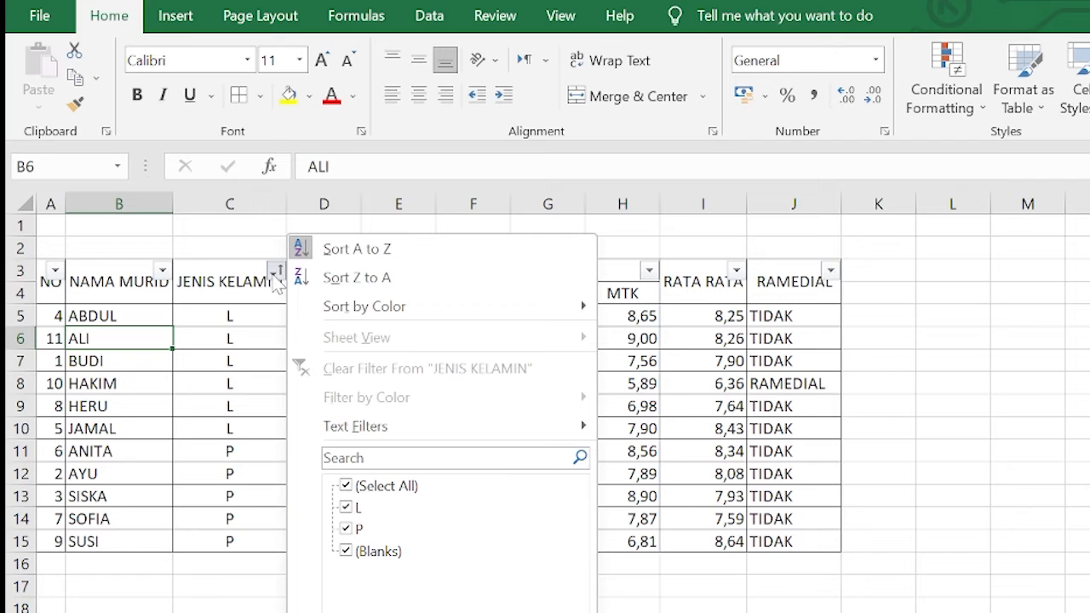
left_click(349, 489)
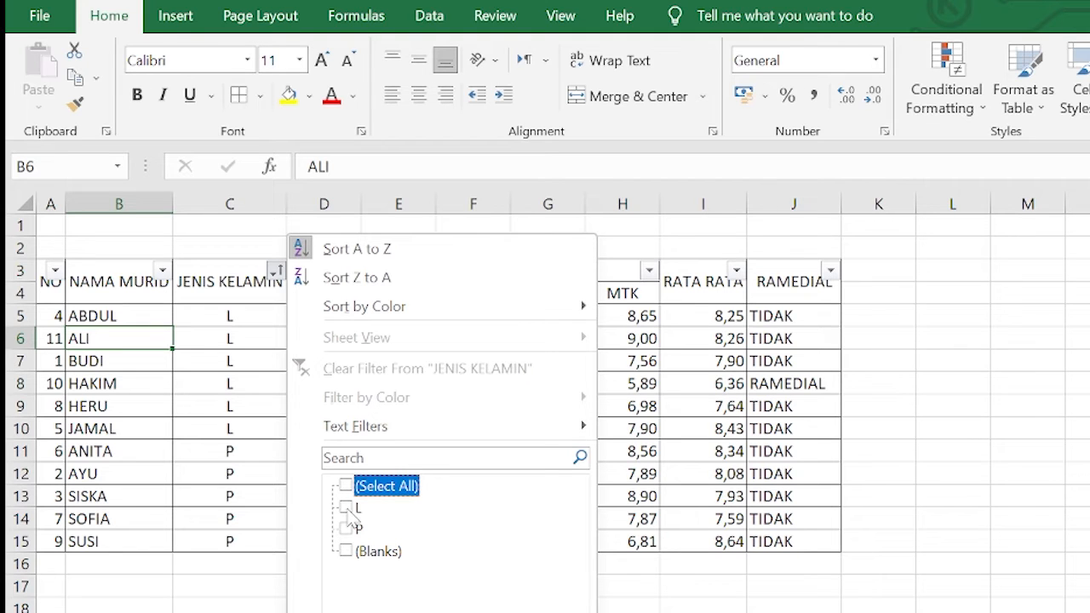
left_click(349, 509)
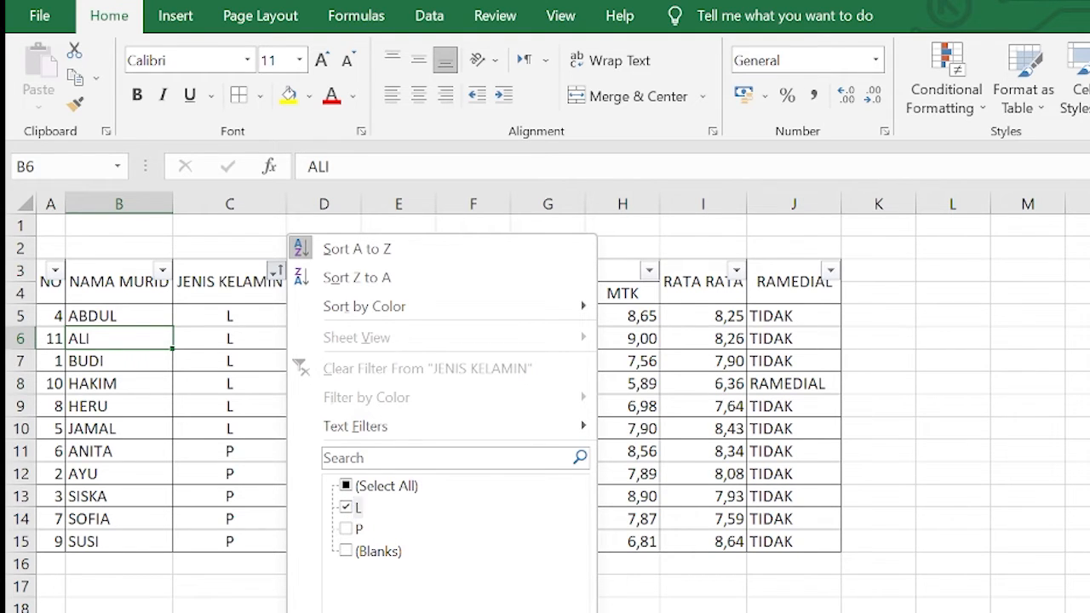
left_click(467, 611)
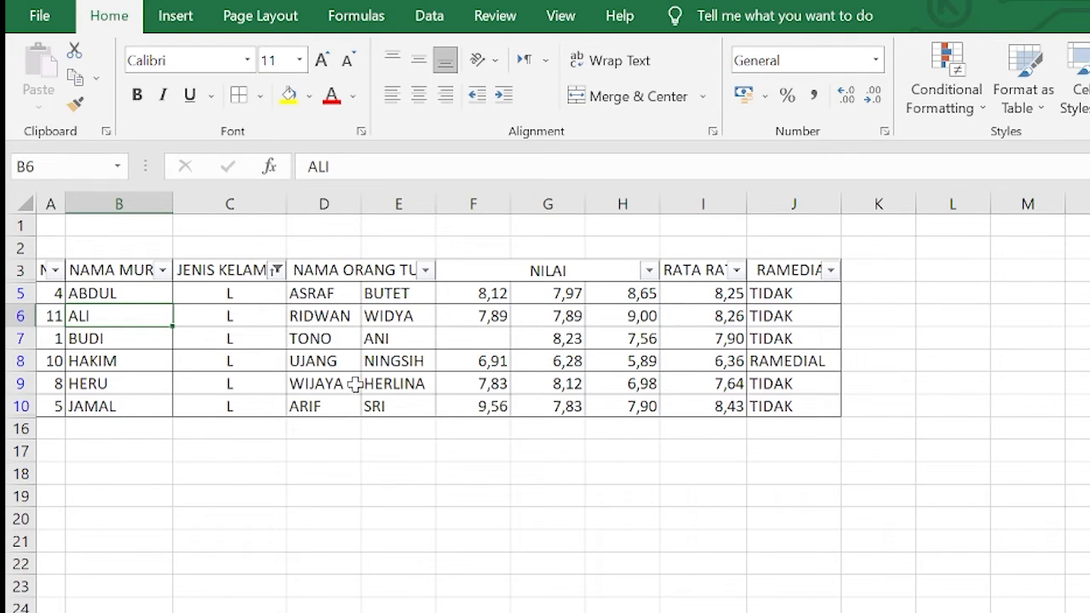
Change the JENIS KELAMIN filter to show only the P students
left_click(276, 270)
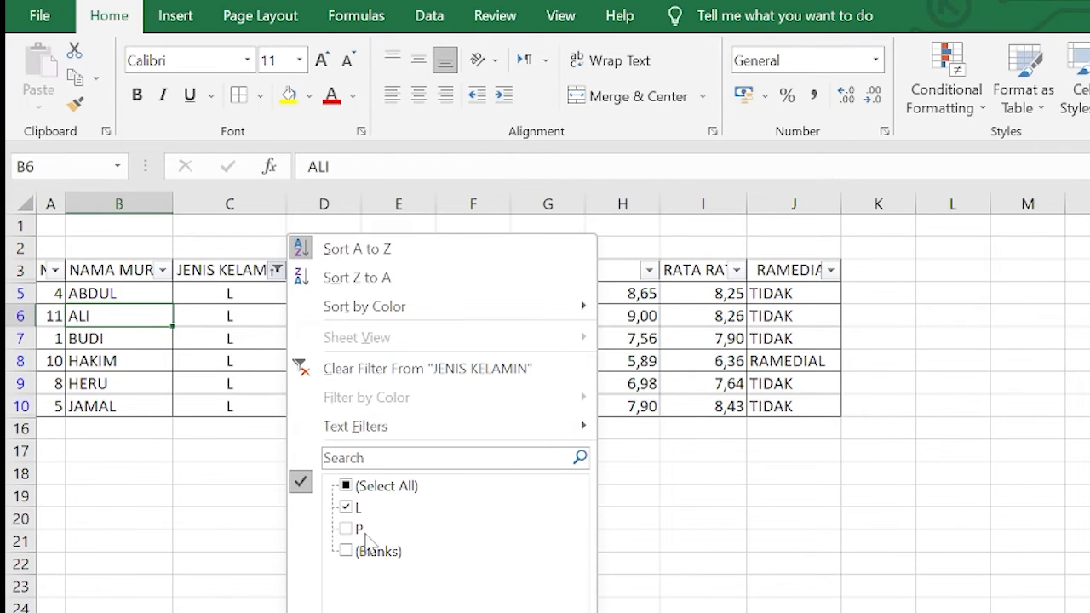
left_click(349, 530)
left_click(346, 507)
left_click(482, 612)
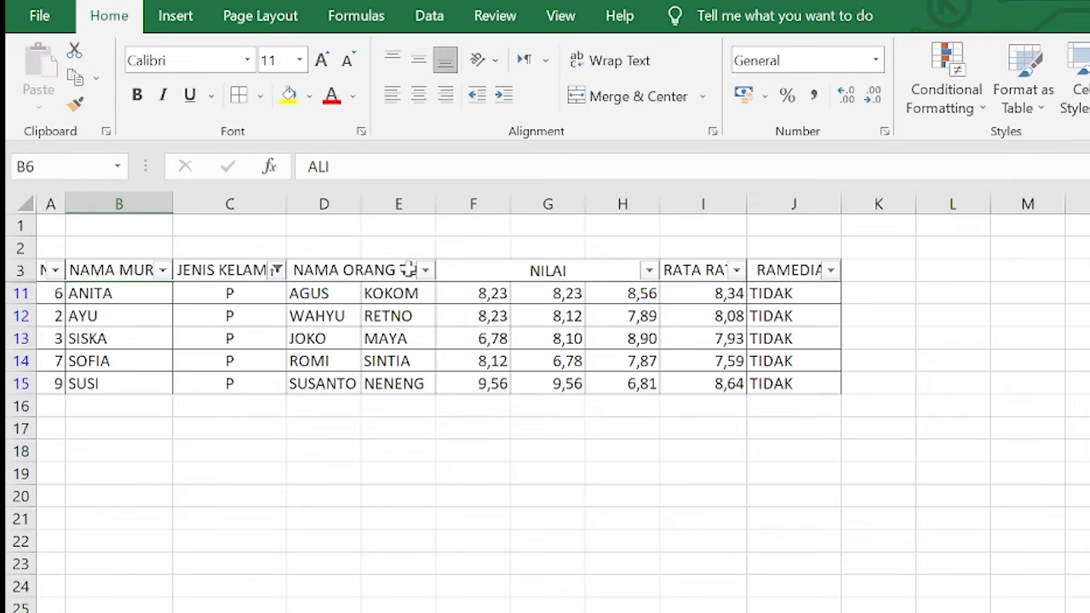
Turn off the table filters and custom sort the table by NO
left_click(293, 310)
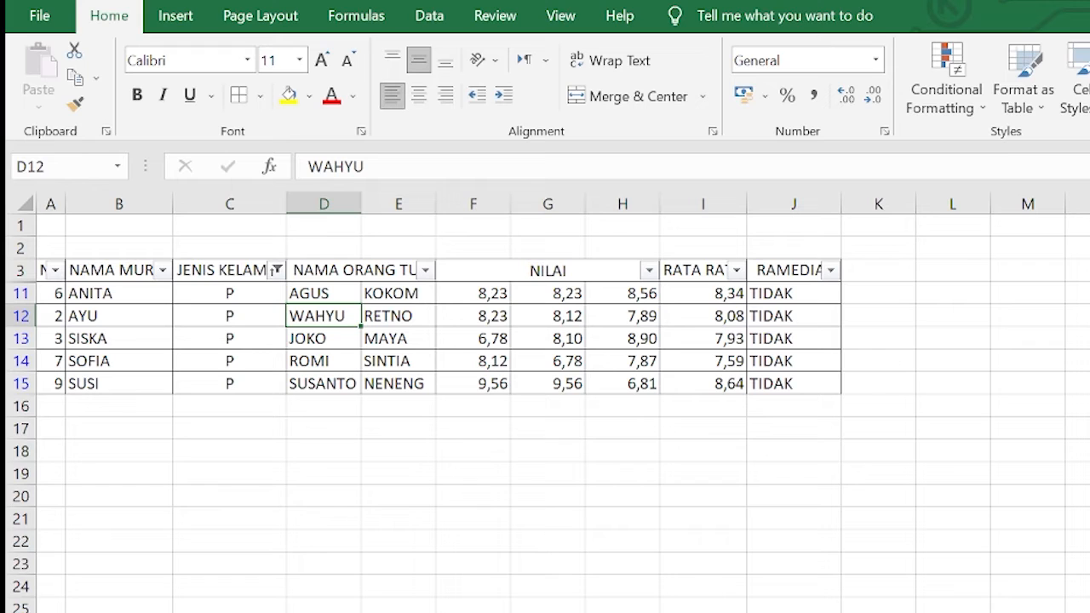
key("ctrl+shift+l")
left_click(1089, 361)
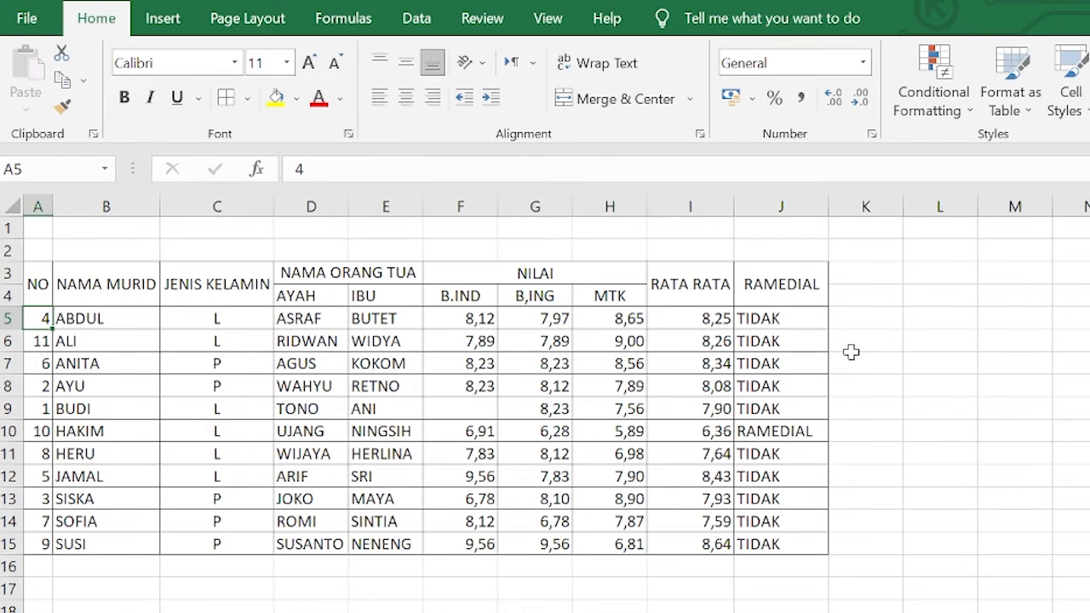
left_click(1089, 296)
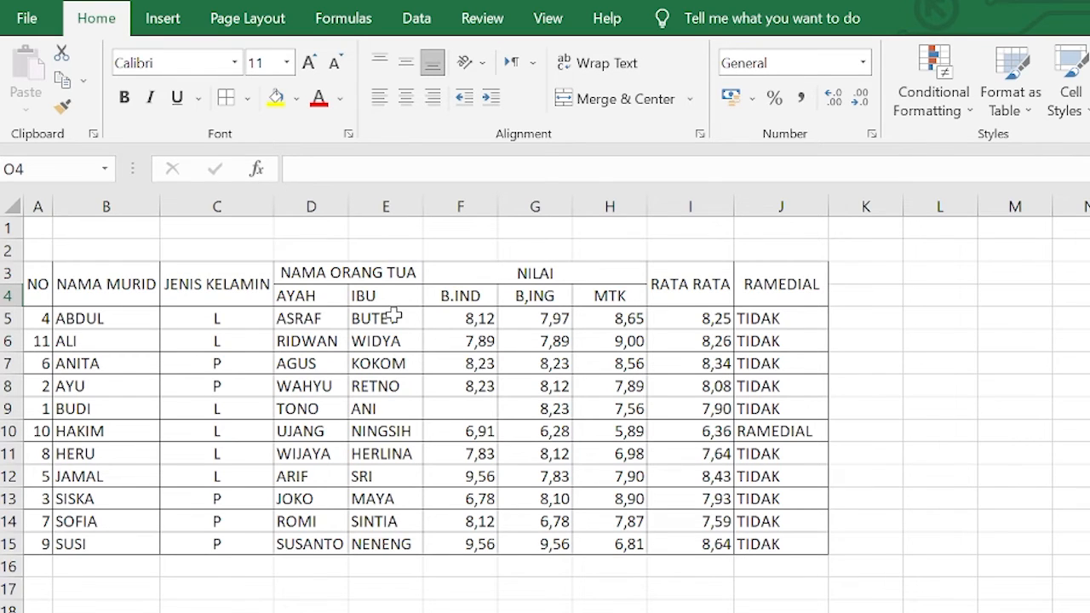
left_click(40, 320)
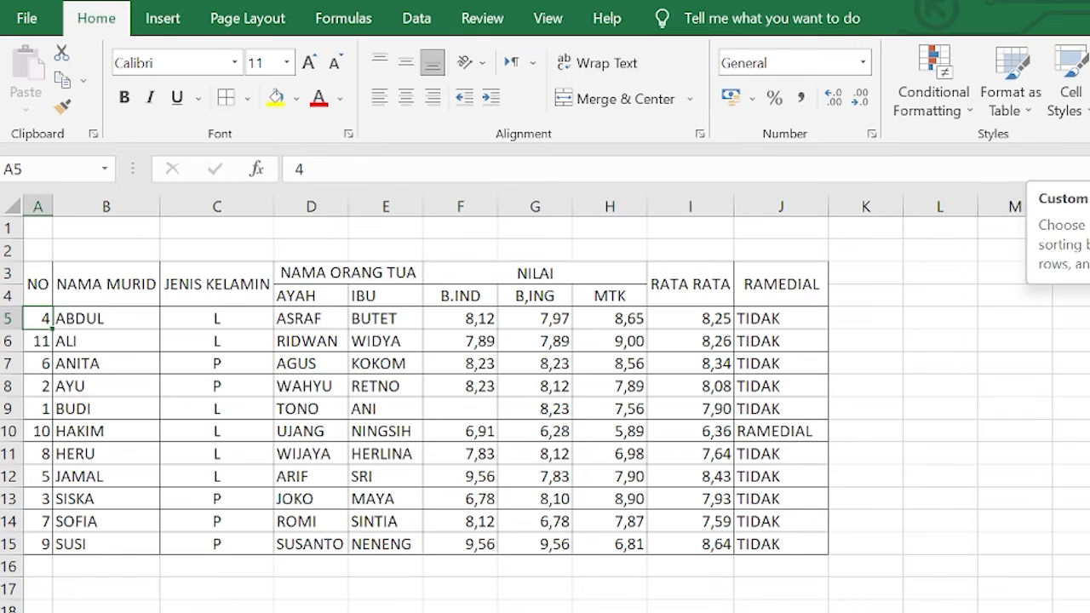
left_click(1089, 177)
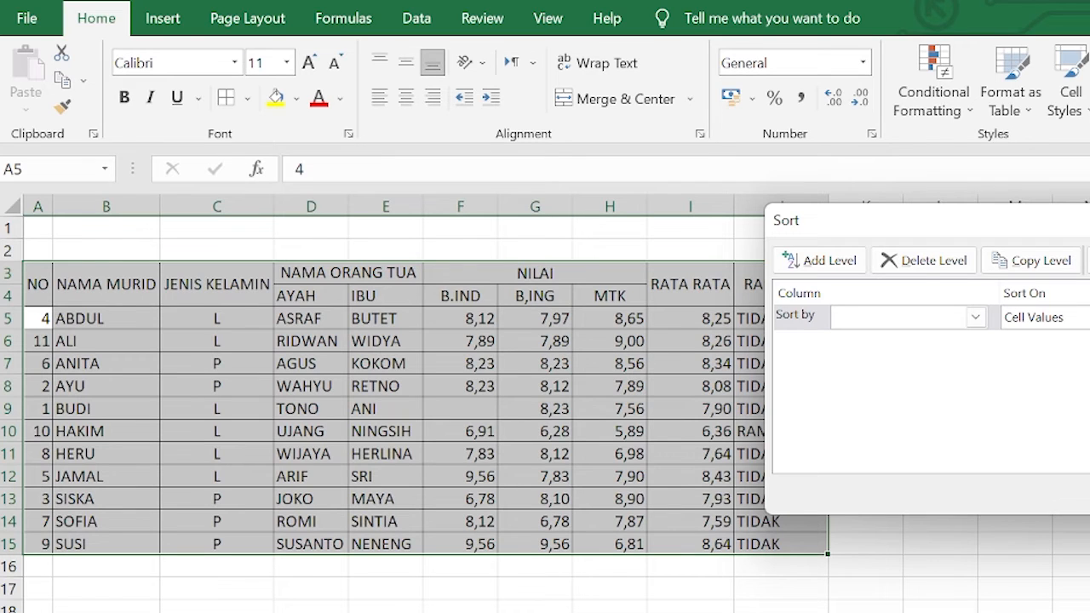
left_click(1089, 261)
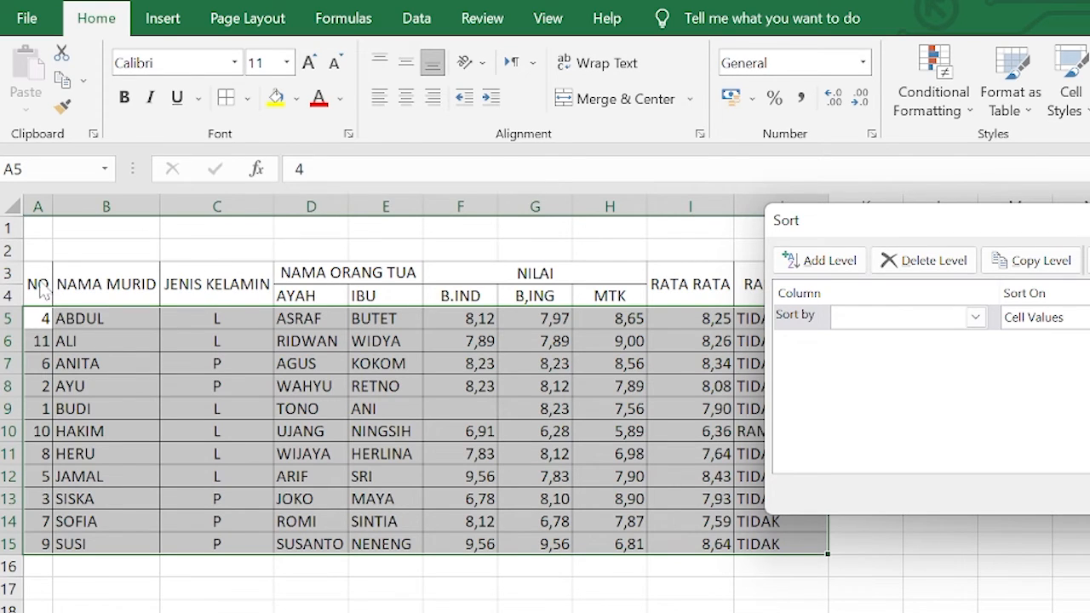
left_click(976, 318)
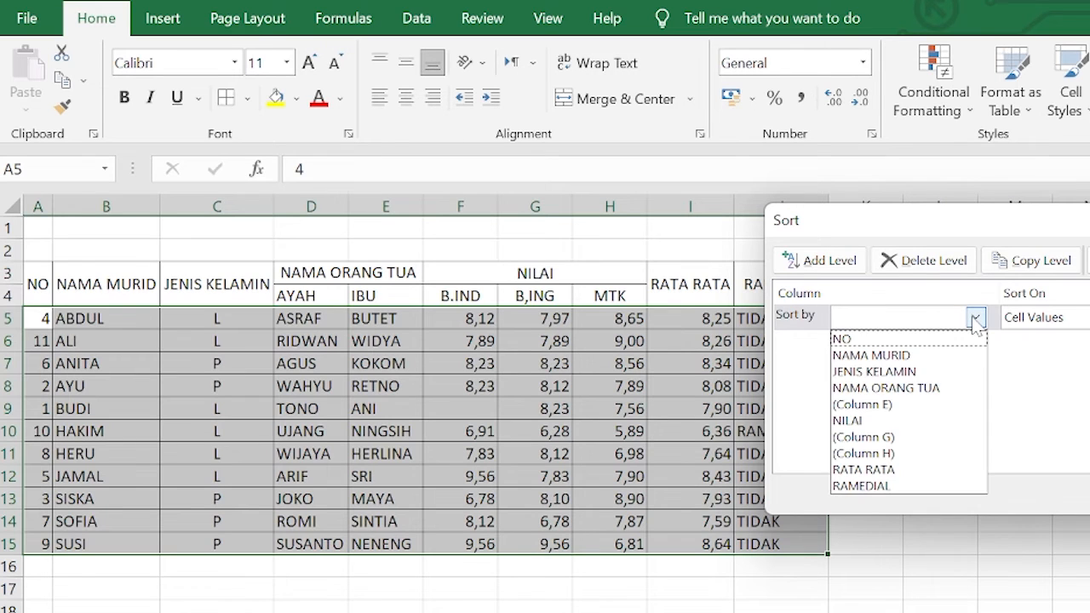
left_click(862, 342)
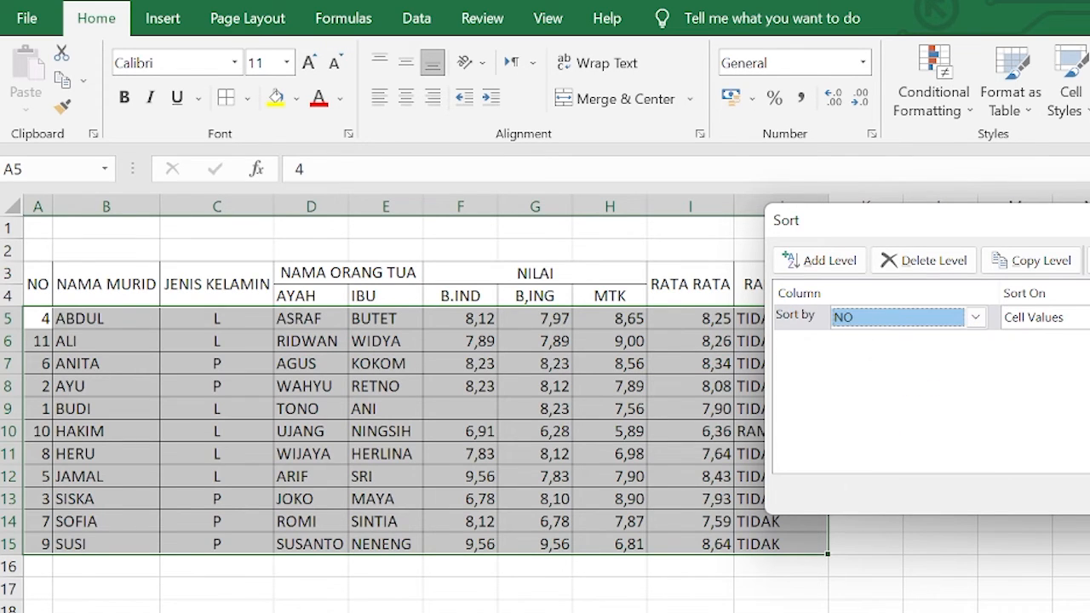
left_click(1014, 498)
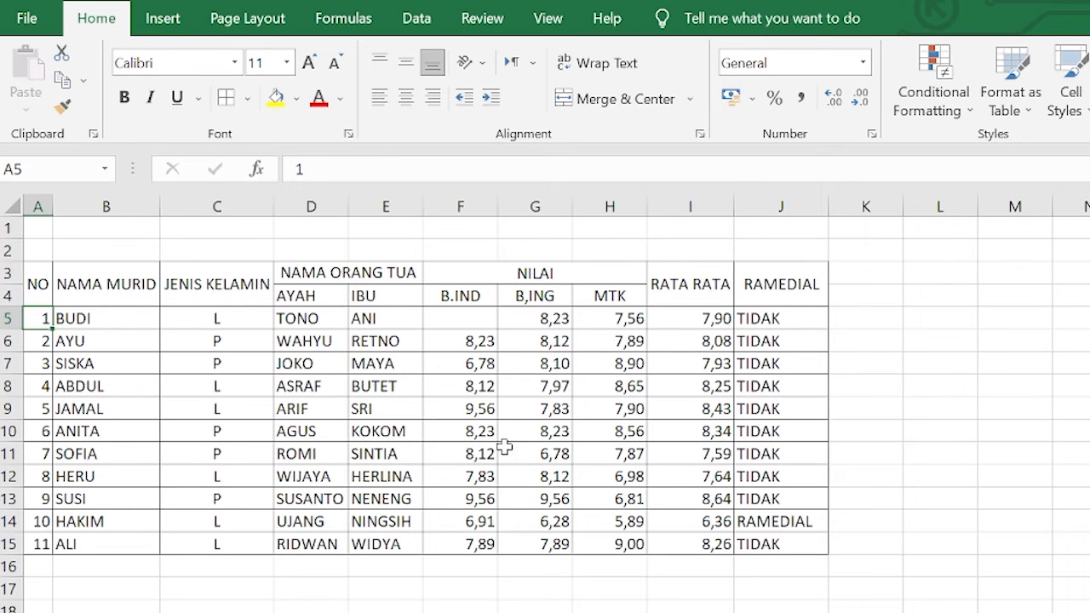
Sort the table by RATA RATA
left_click(707, 320)
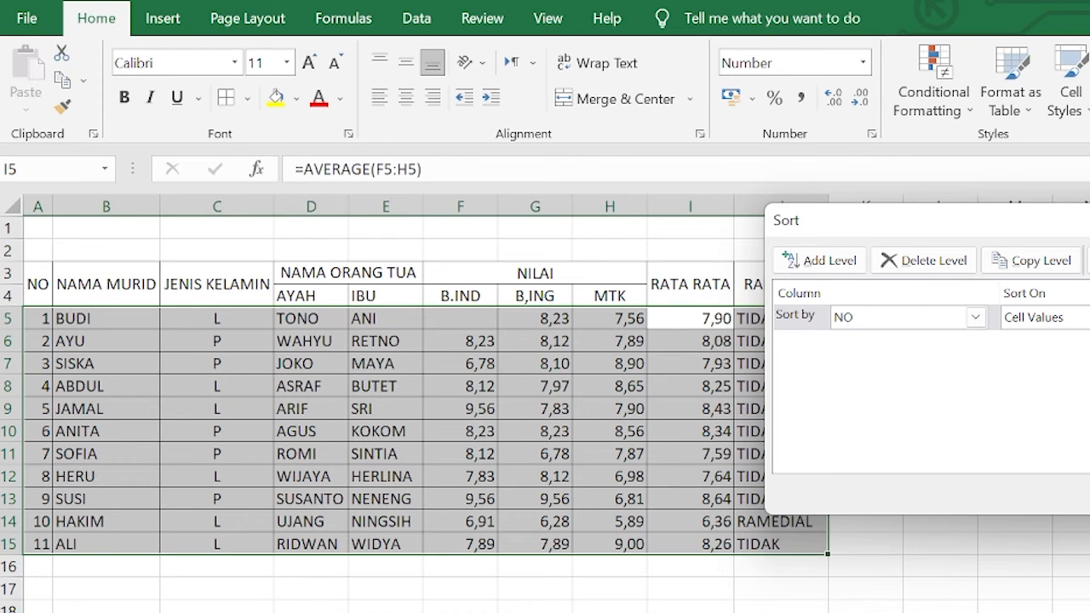
left_click(975, 317)
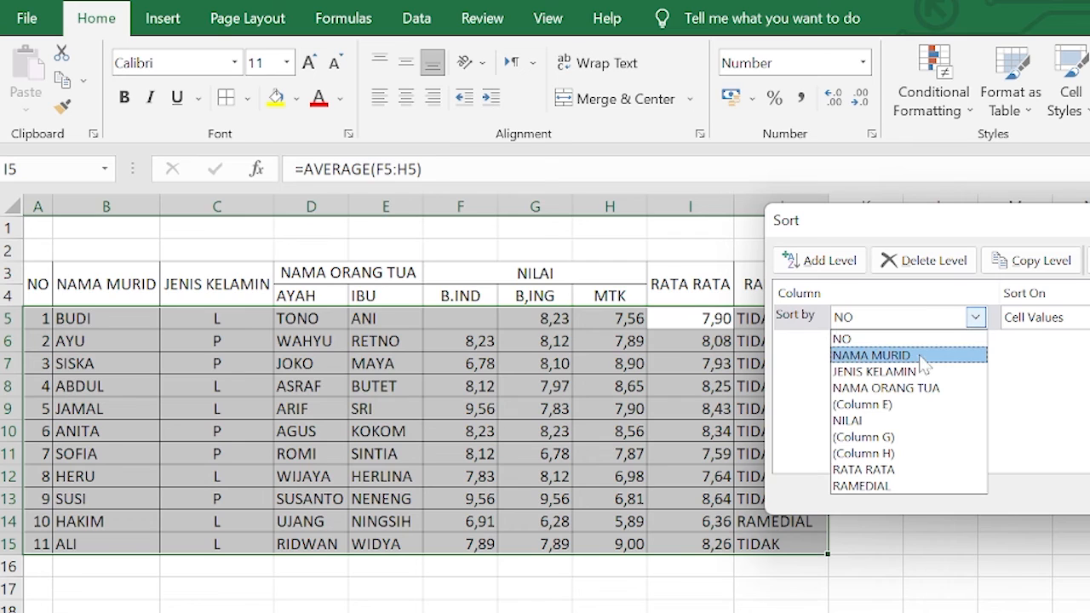
left_click(877, 469)
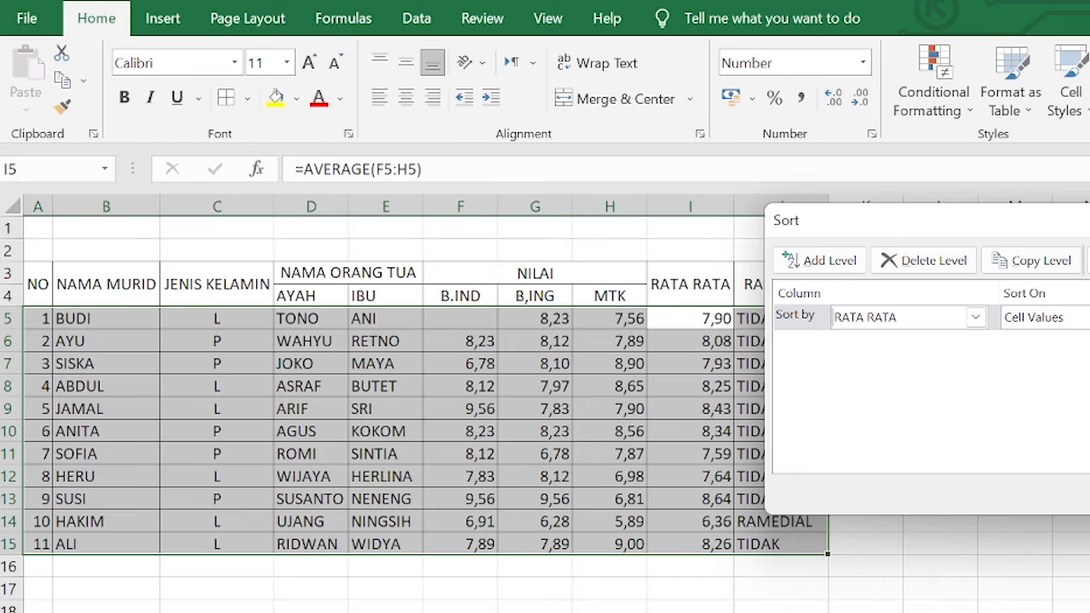
key("Return")
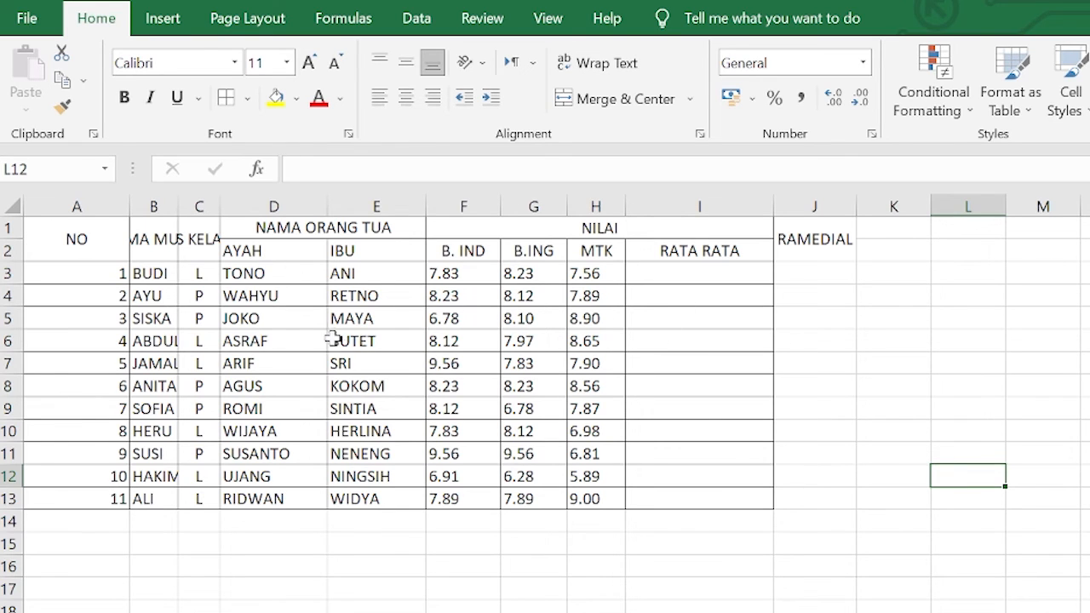
left_click(155, 247)
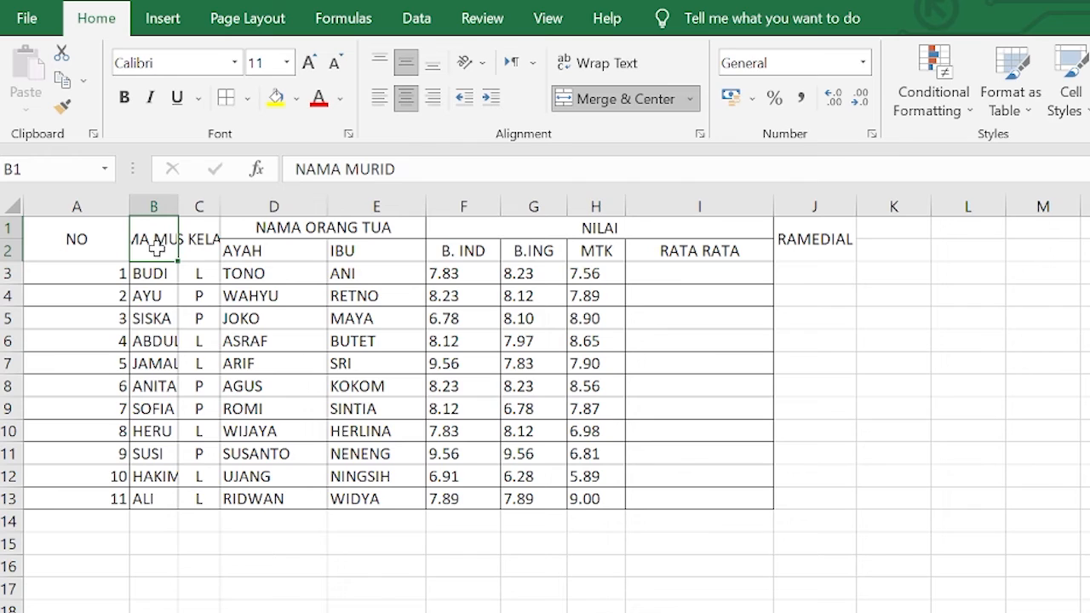
left_click(90, 242)
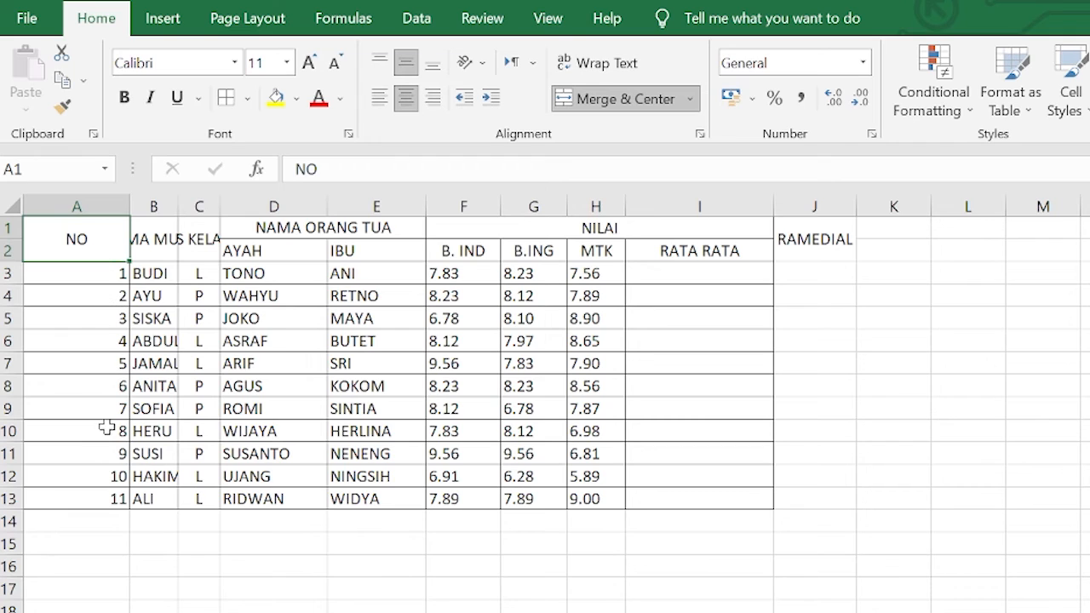
left_click(152, 251)
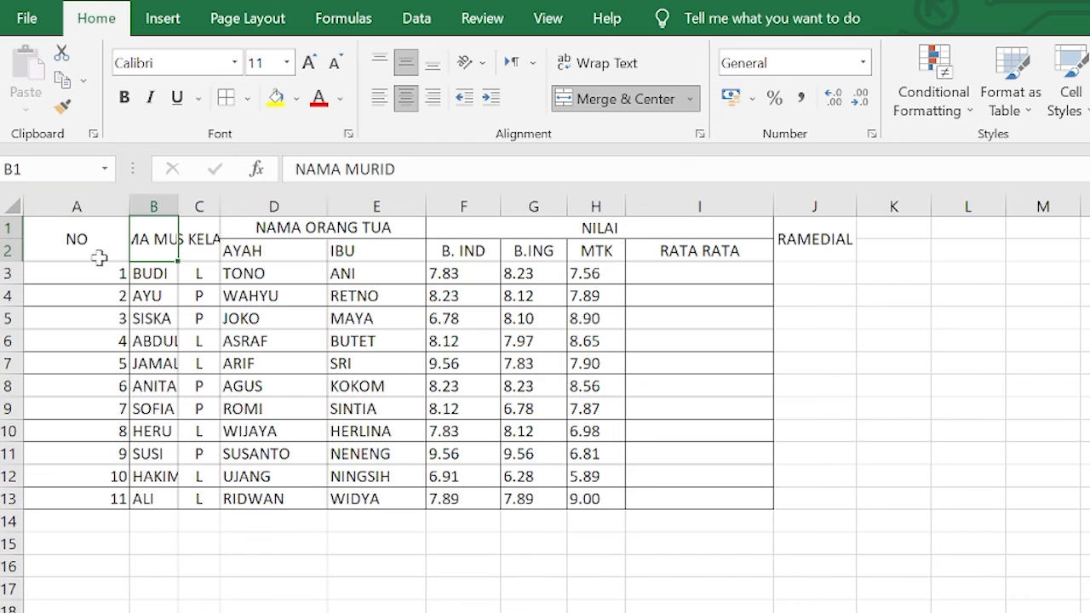
left_click(102, 238)
left_click_drag(129, 204, 153, 208)
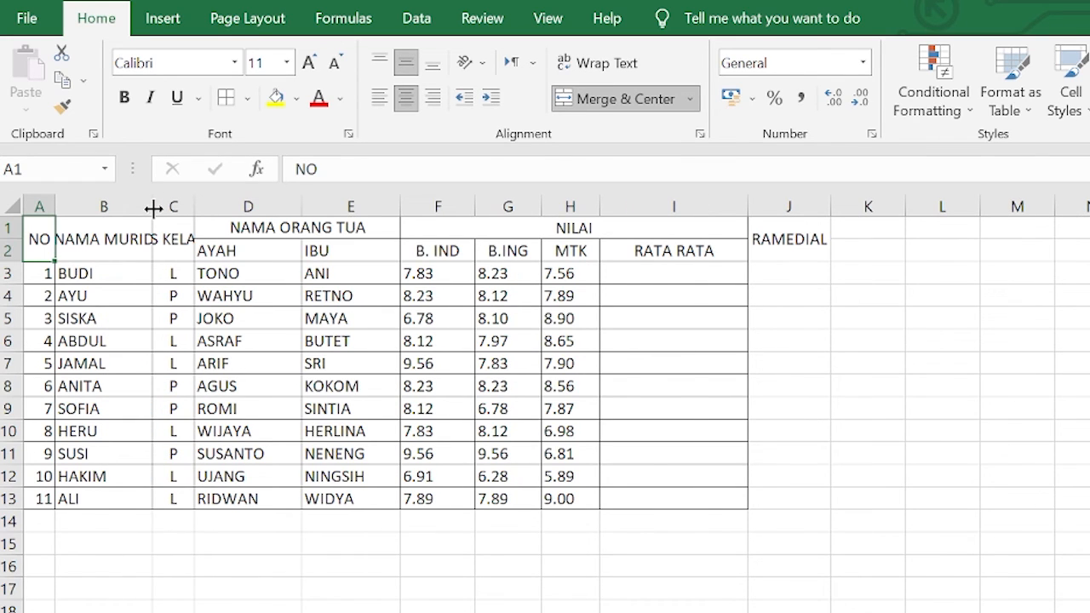
key("ctrl+z")
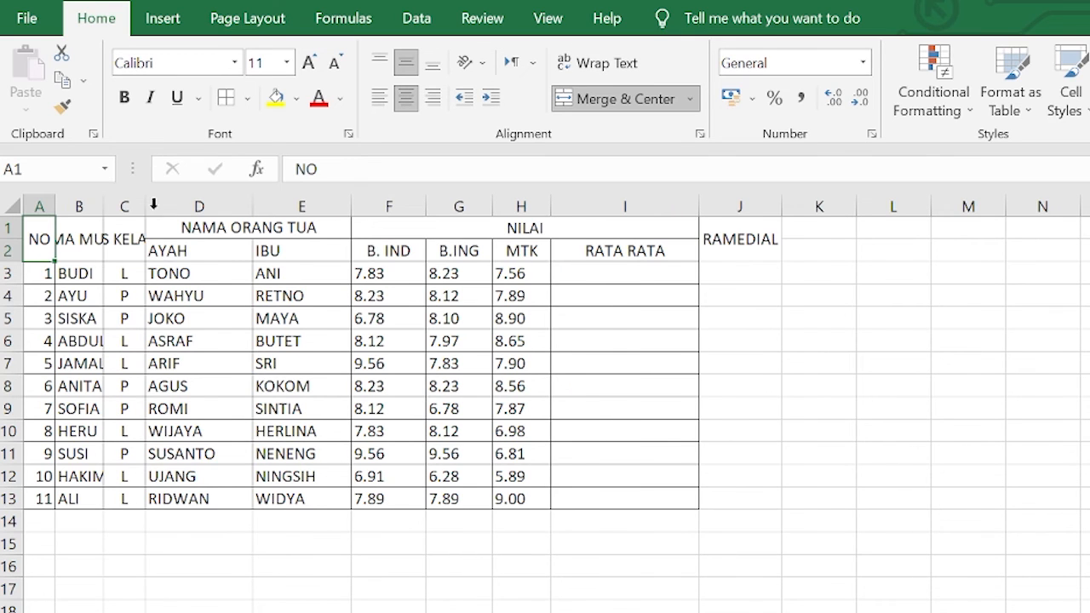
key("ctrl+z")
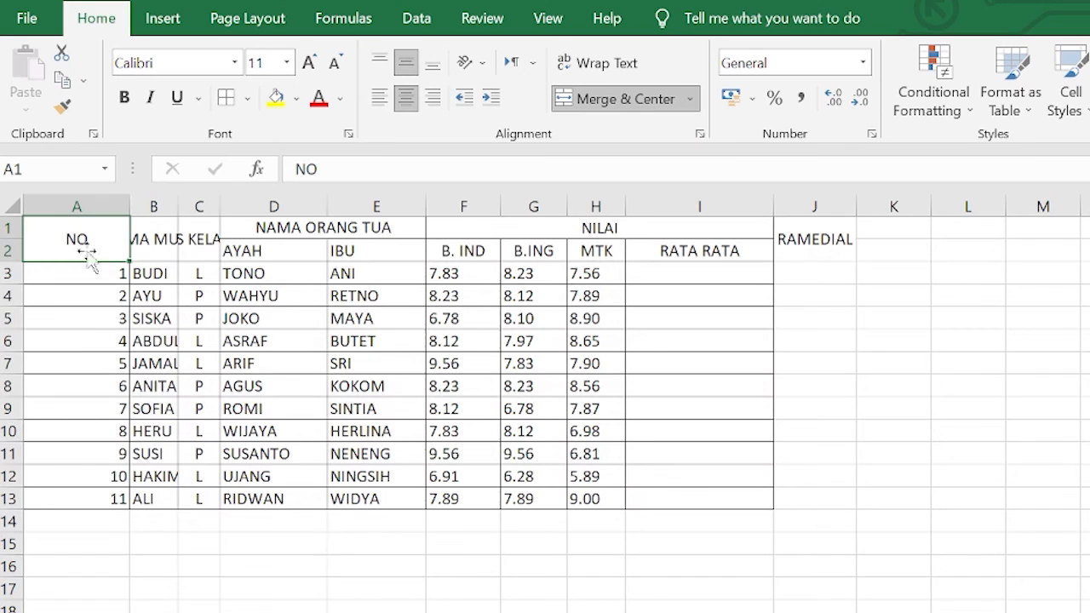
Select the whole sheet and autofit all column widths to their contents
left_click(10, 207)
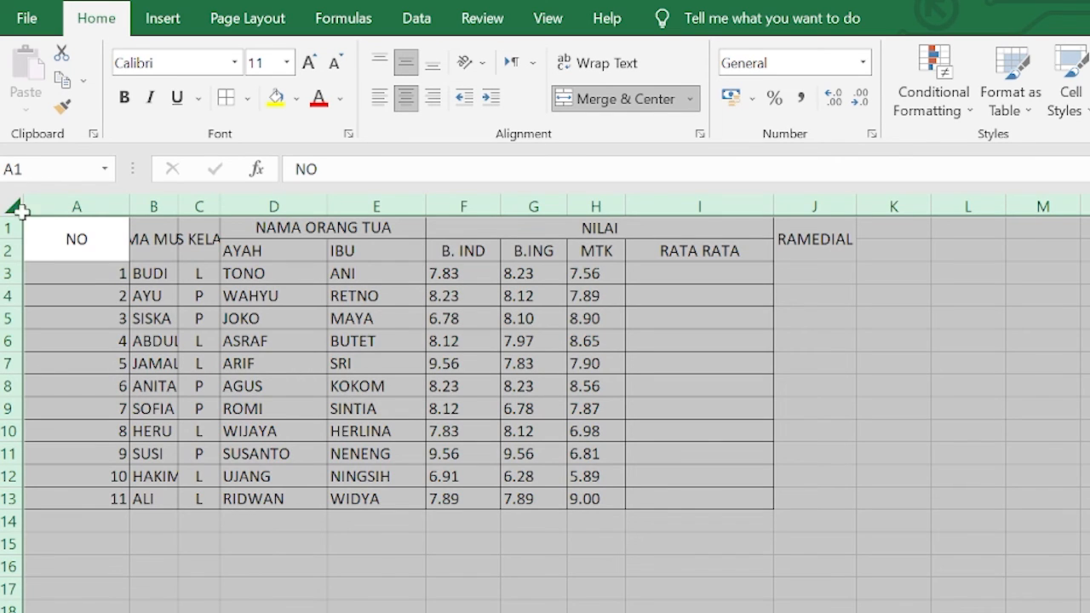
double_click(130, 207)
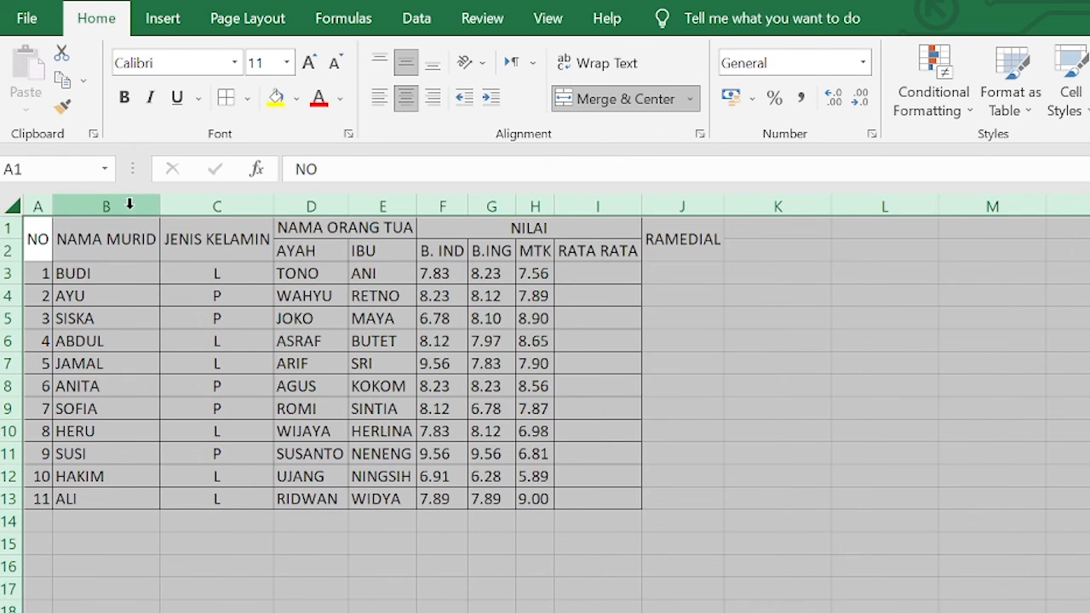